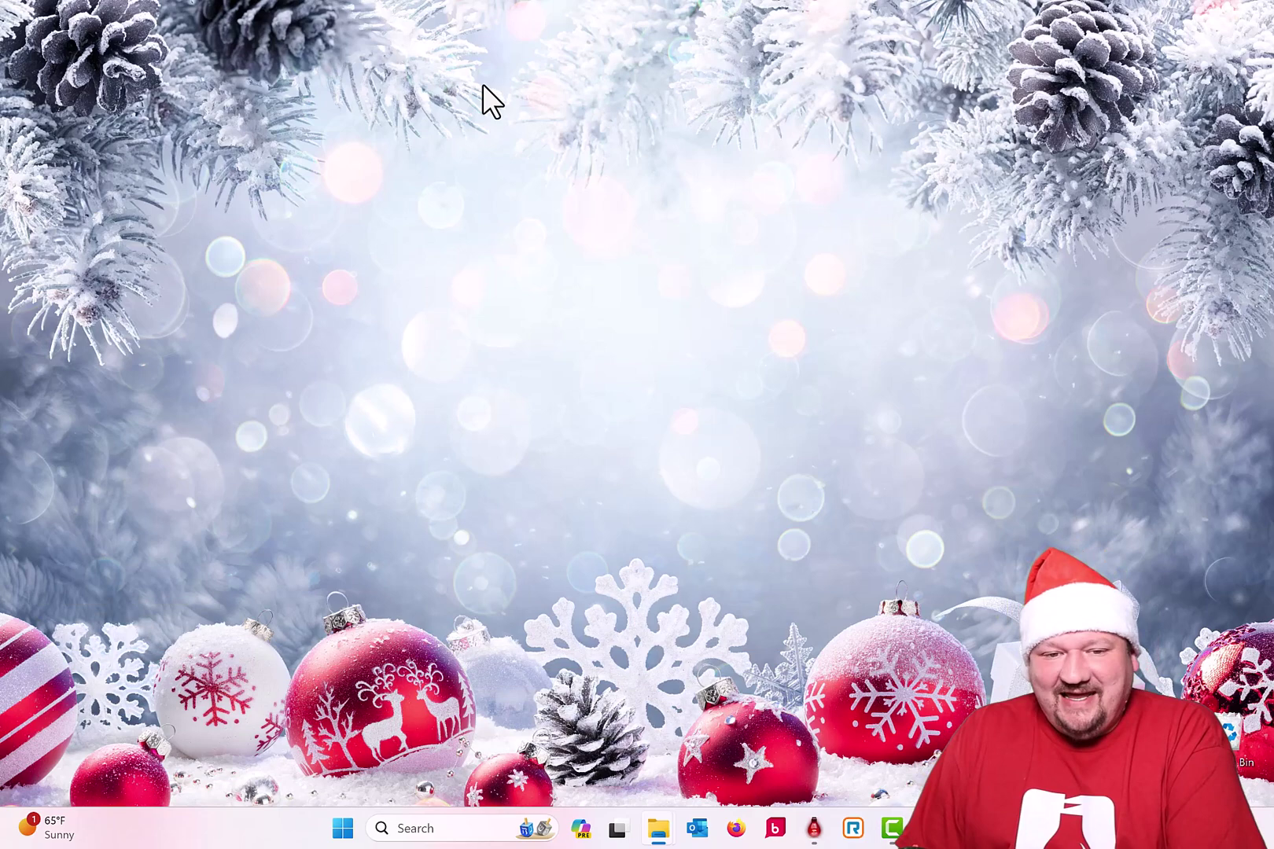
- Create a new desktop folder named 4x6
{"action": "right_click", "coordinate": [482, 84]}
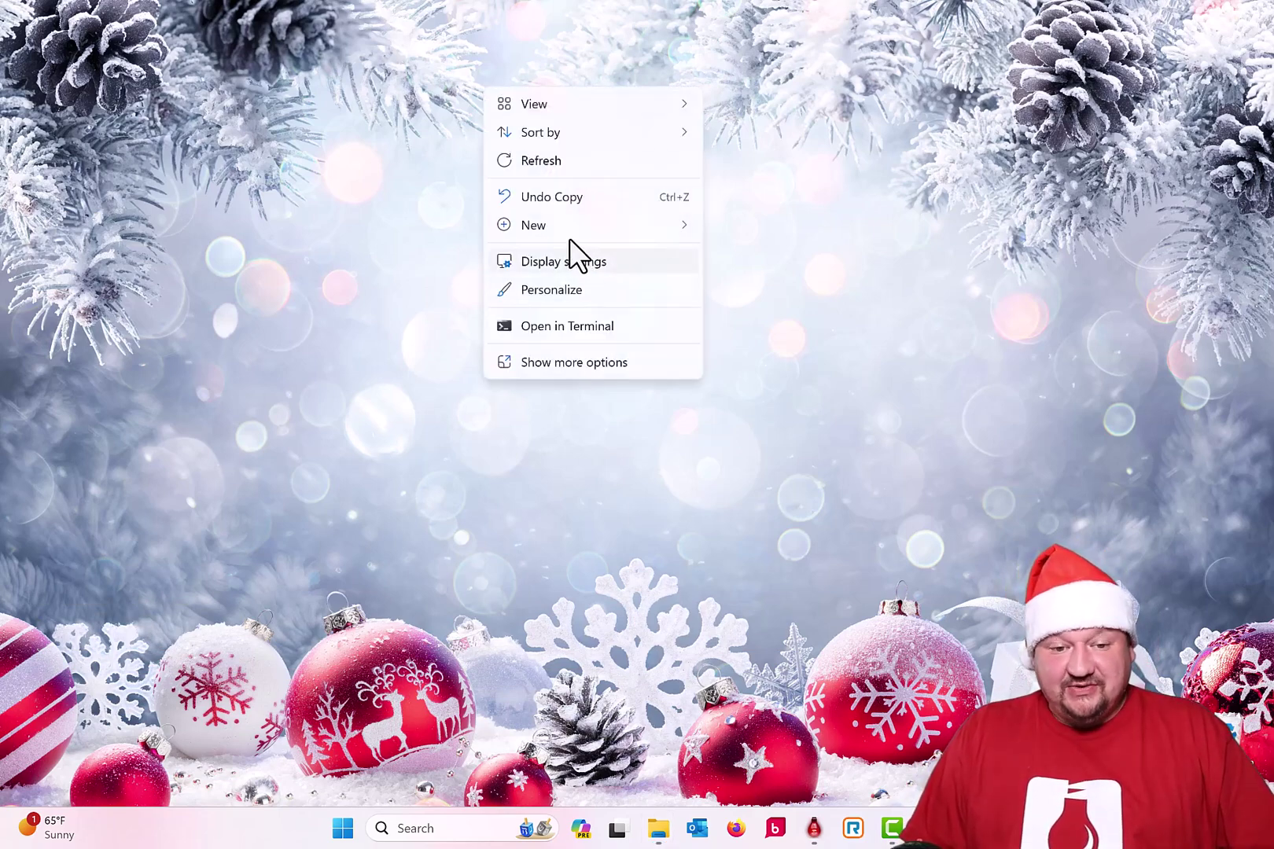
{"action": "mouse_move", "coordinate": [566, 236]}
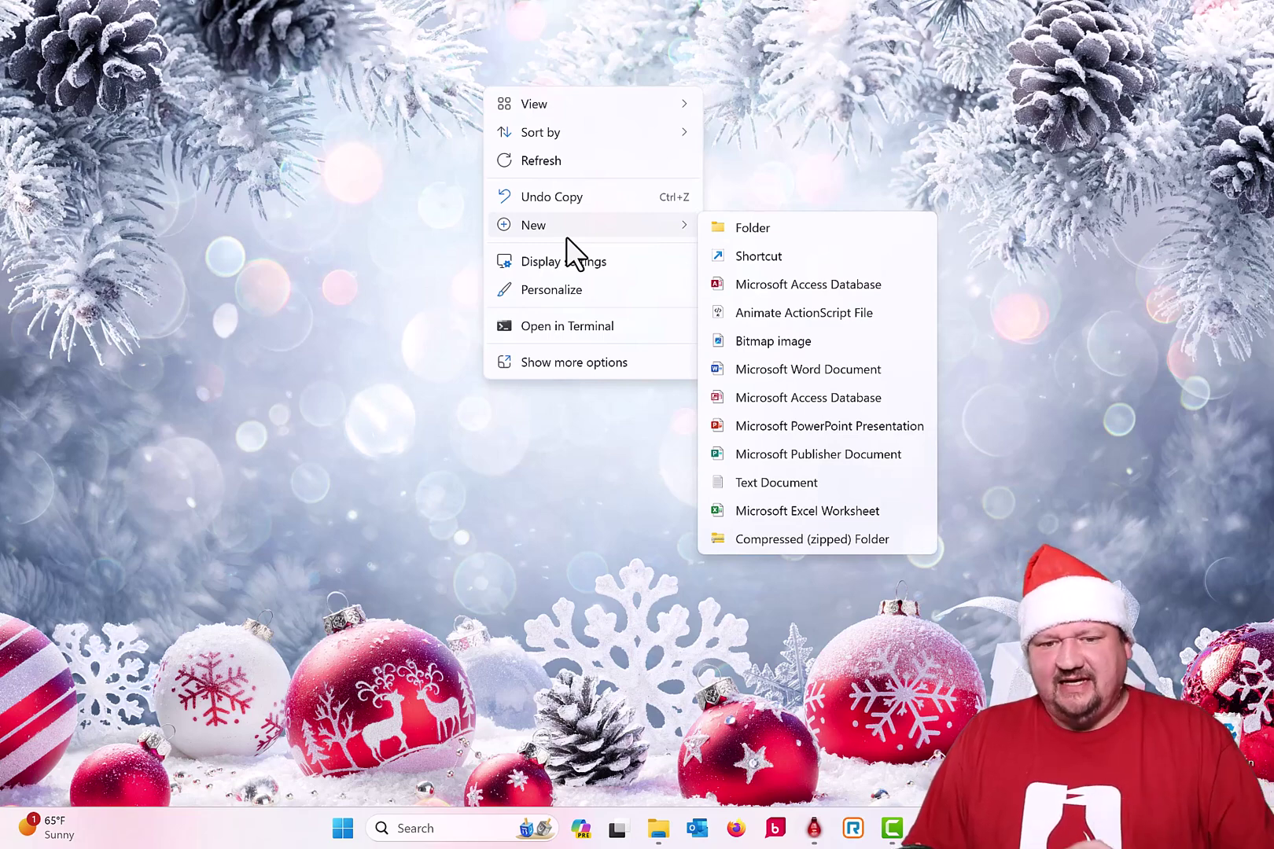
{"action": "left_click", "coordinate": [827, 230]}
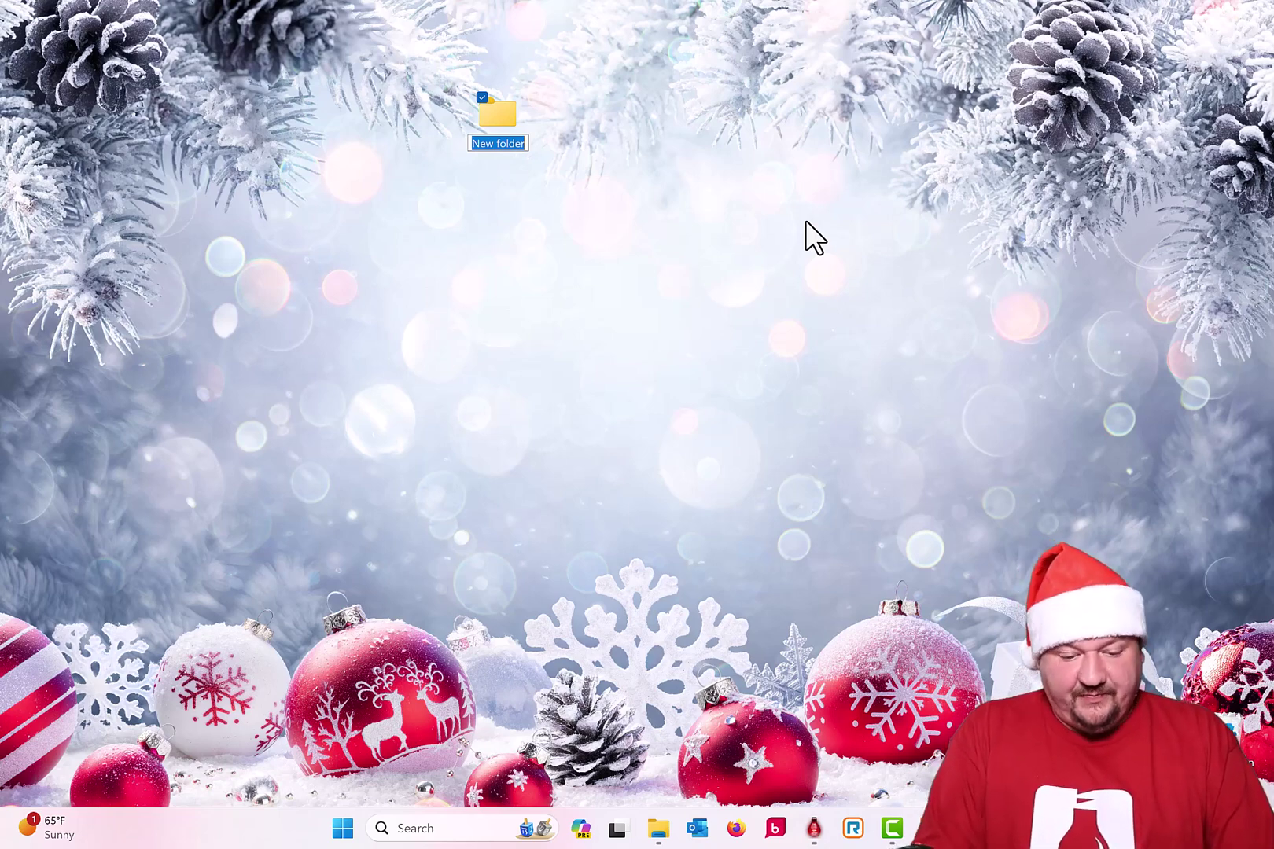
{"action": "type", "text": "4x6"}
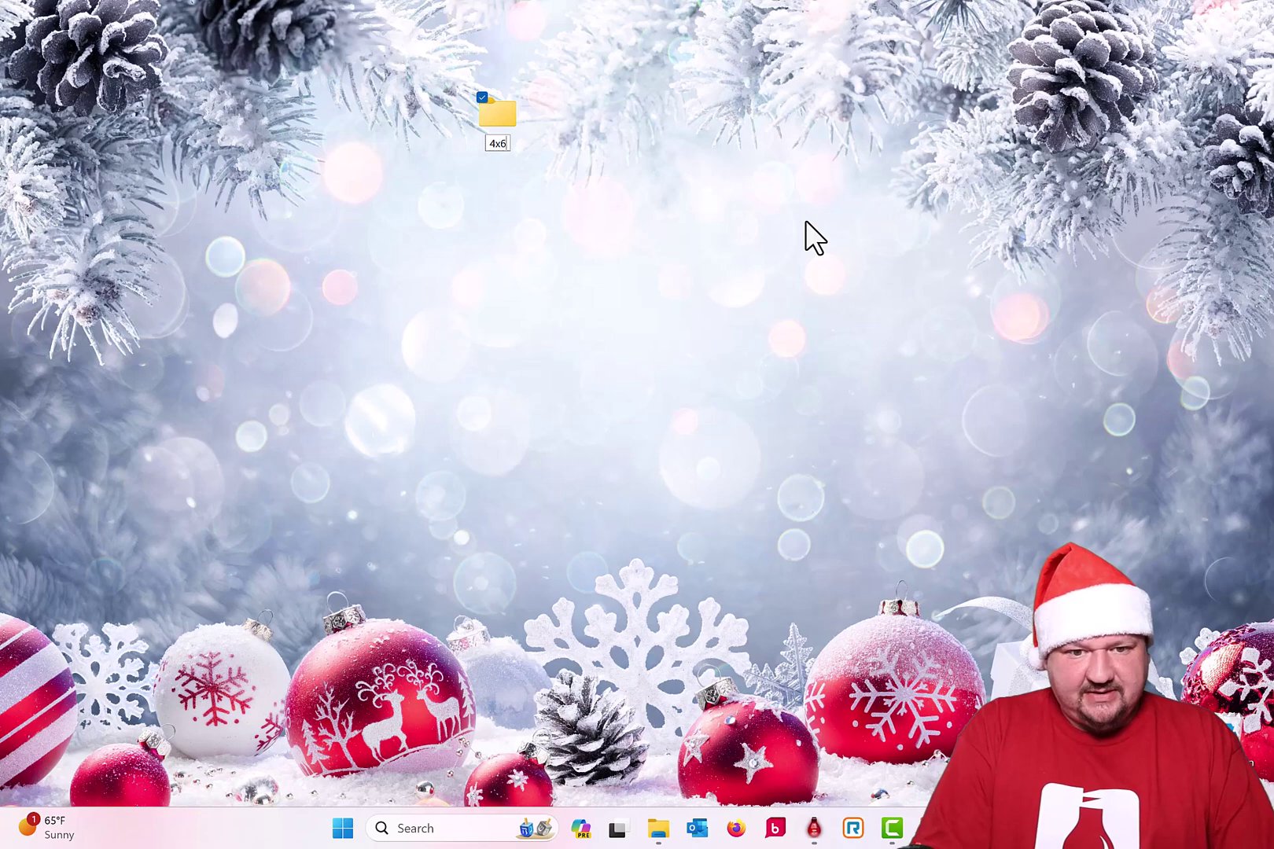
- Create a second desktop folder named 5x7
{"action": "right_click", "coordinate": [617, 135]}
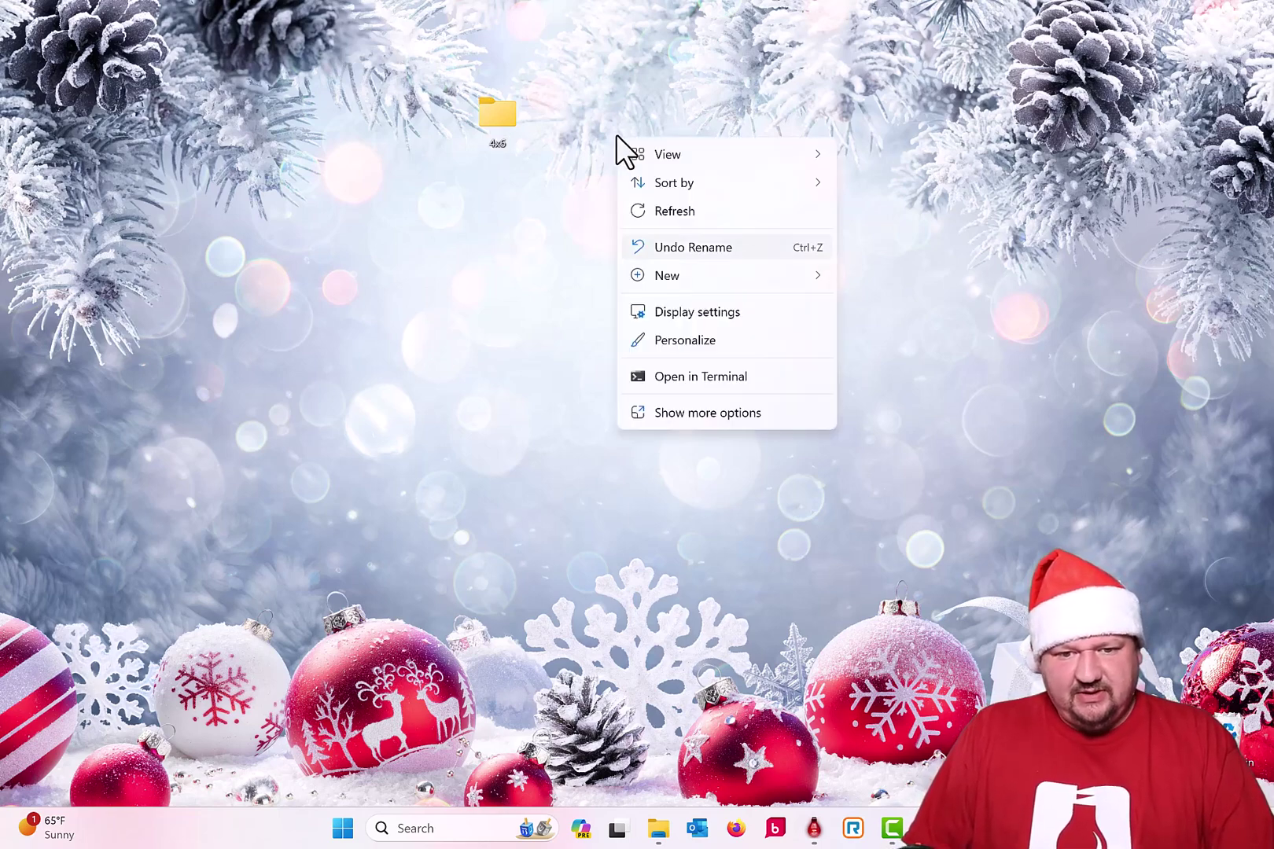
{"action": "mouse_move", "coordinate": [810, 275]}
{"action": "left_click", "coordinate": [884, 276]}
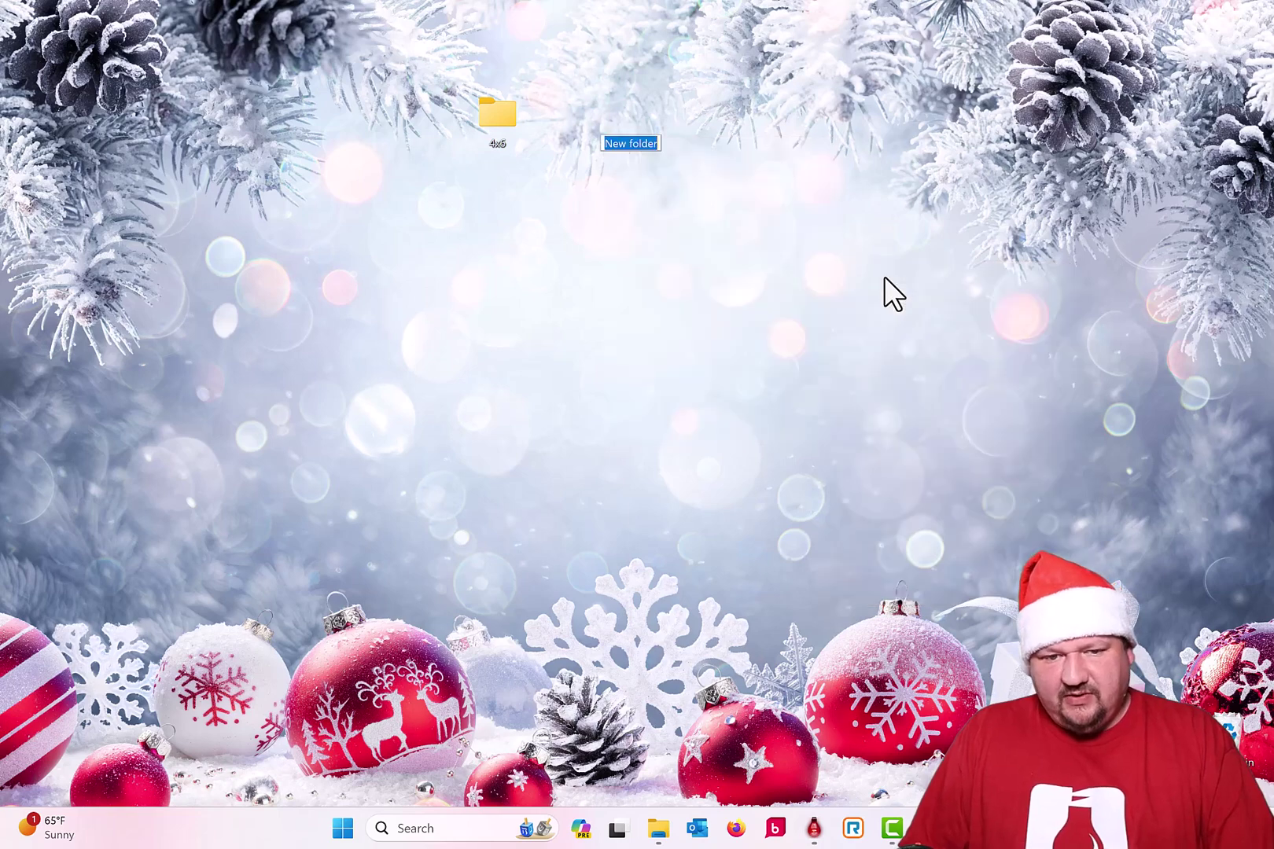
{"action": "type", "text": "5x7"}
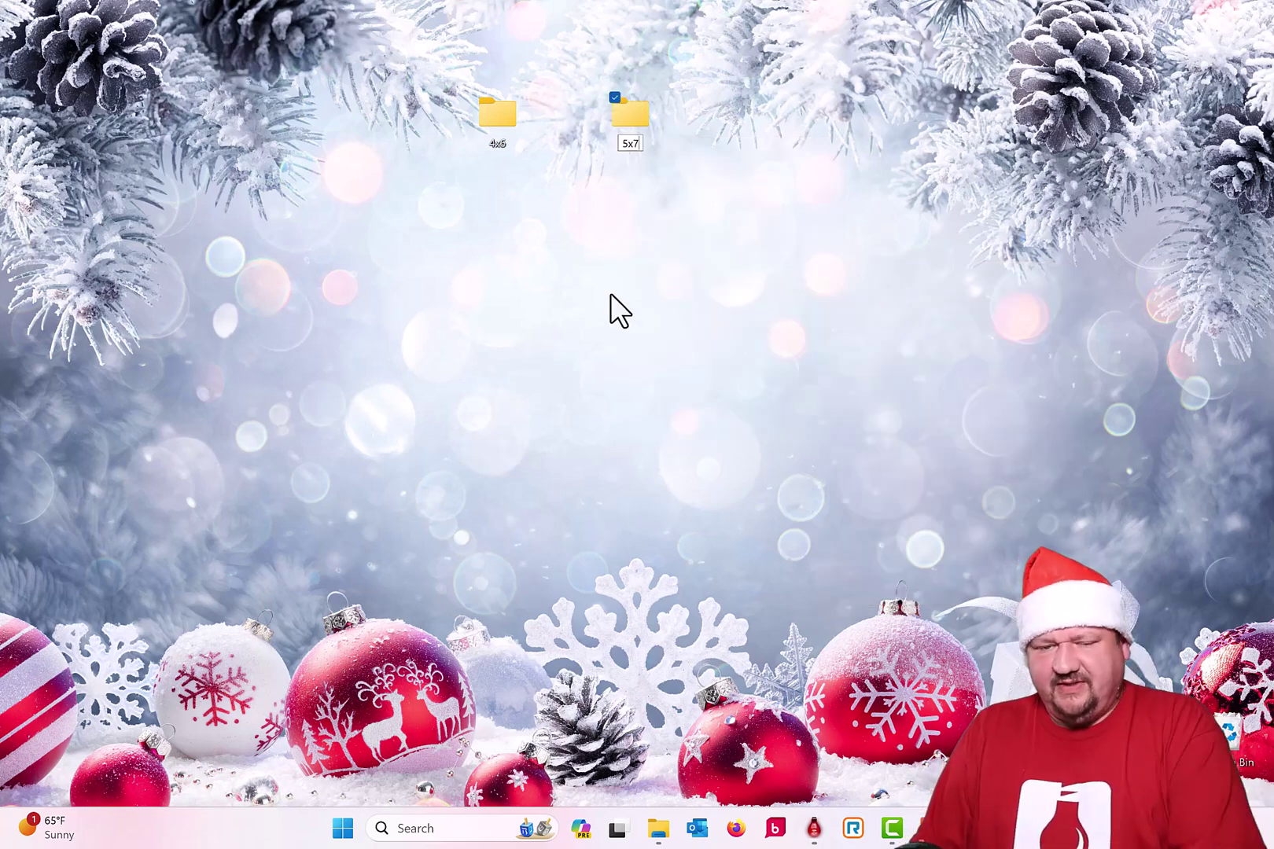
{"action": "key", "text": "Return"}
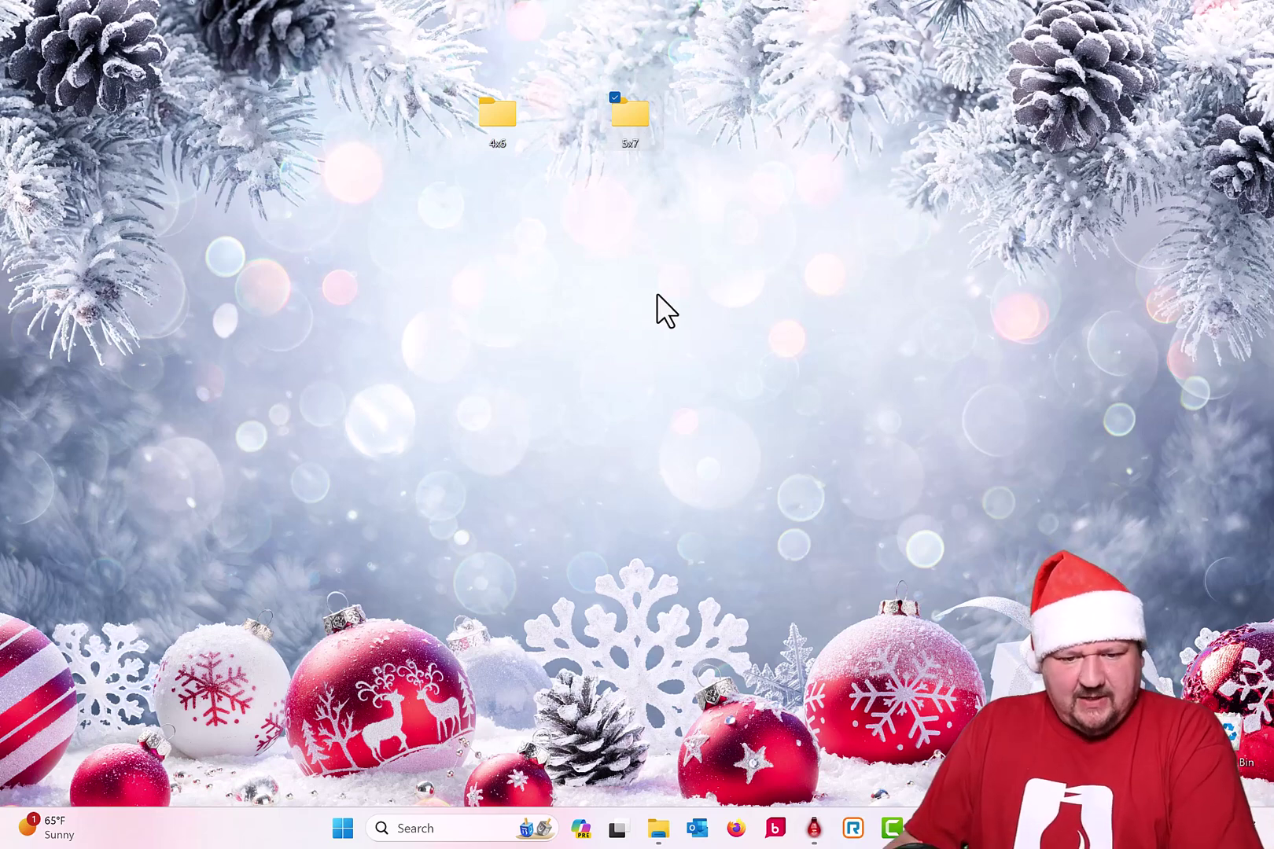
- In Hotfolder and Online Input settings, add a hot folder watching Desktop\4x6
{"action": "left_click", "coordinate": [814, 828]}
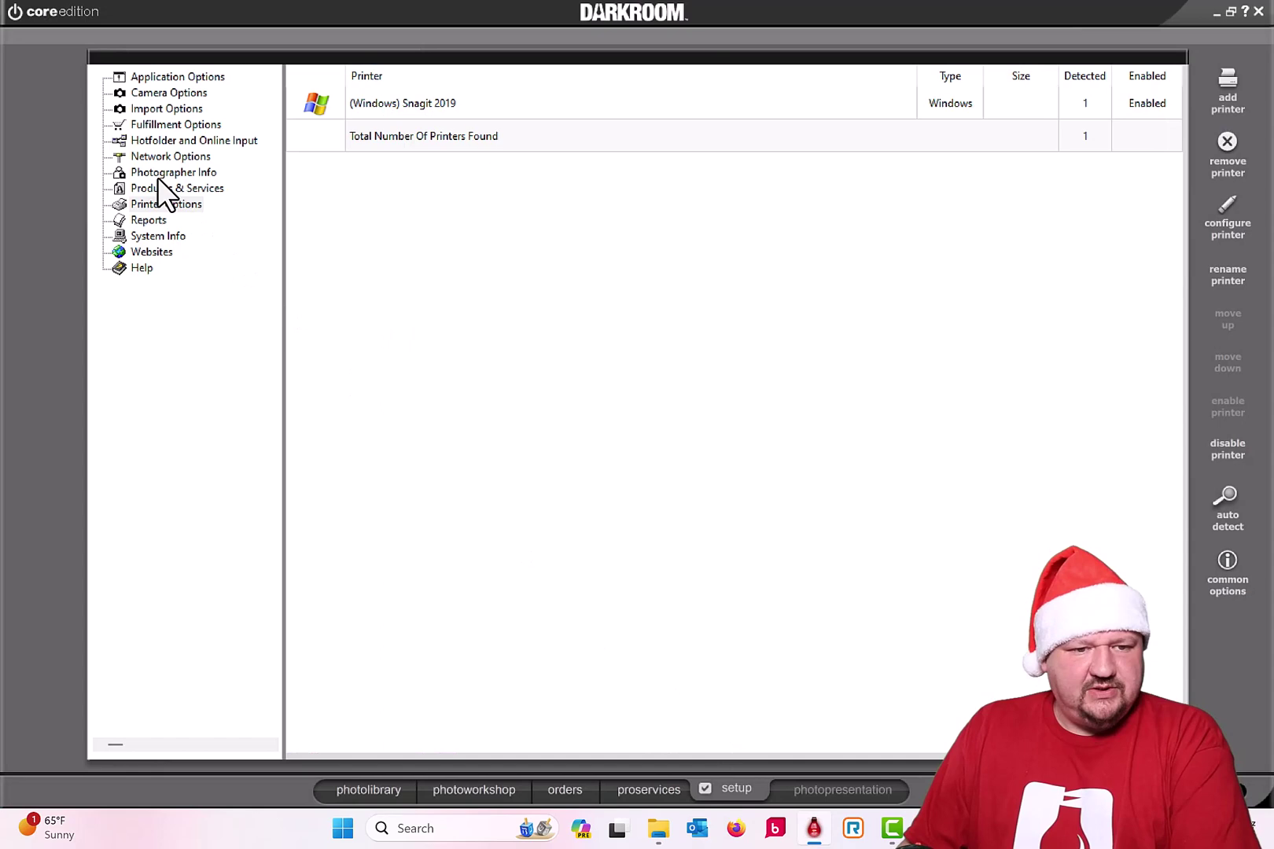
{"action": "left_click", "coordinate": [155, 142]}
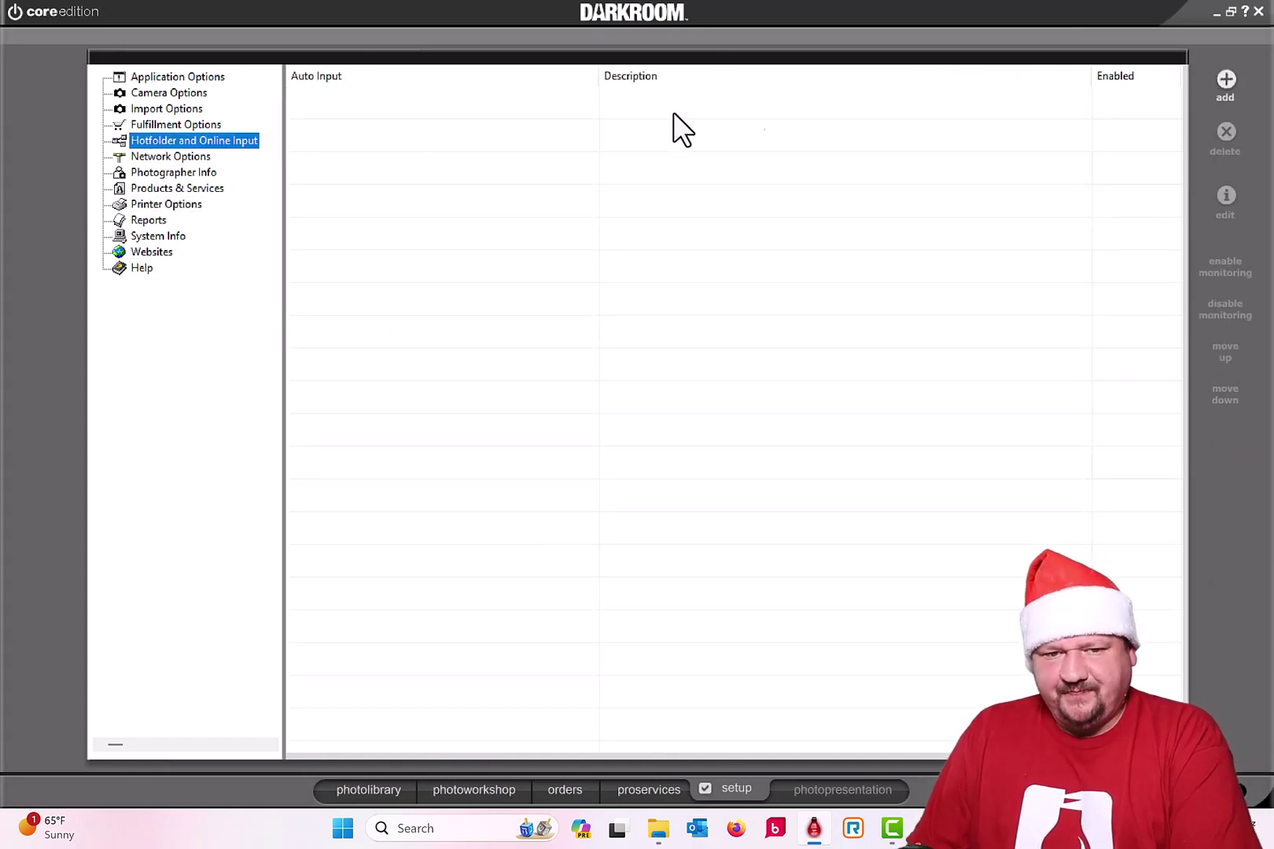
{"action": "left_click", "coordinate": [1223, 80]}
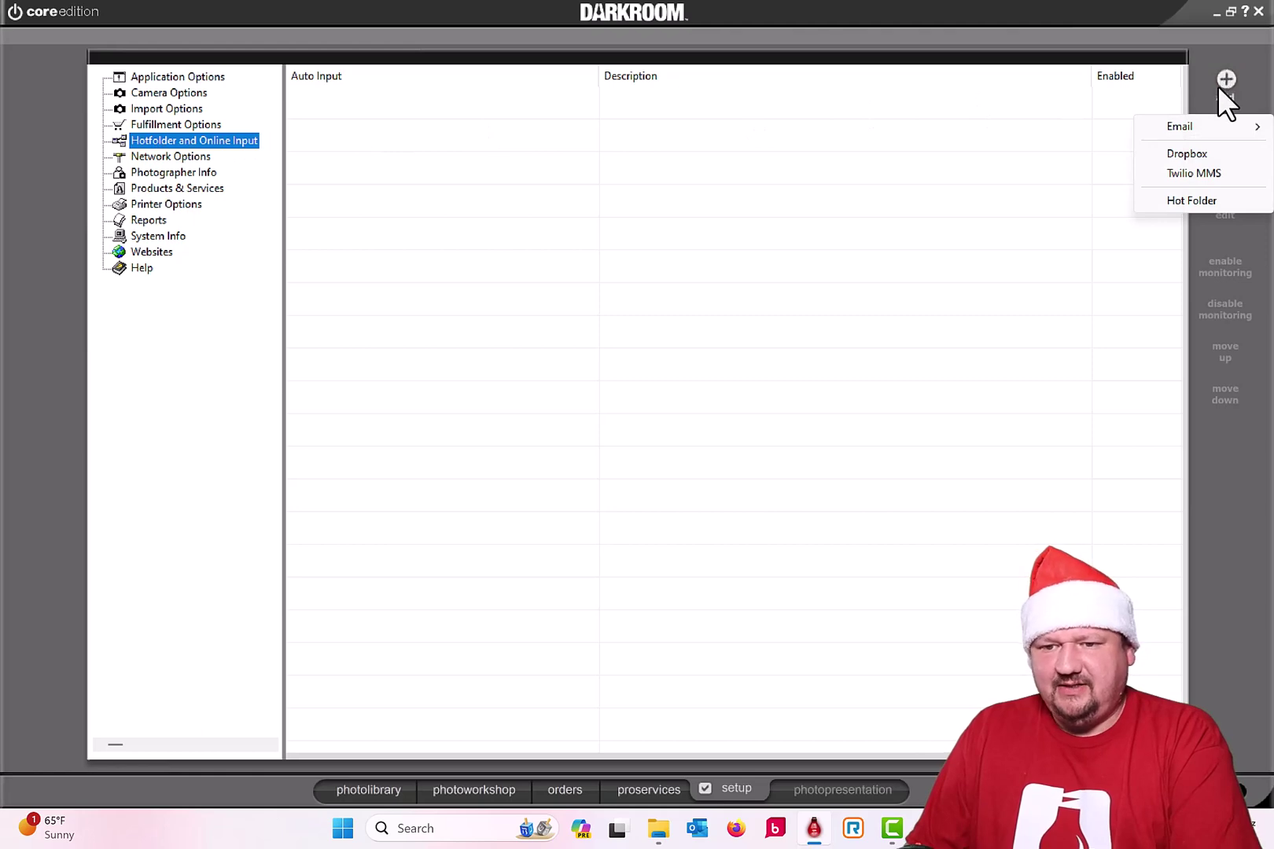
{"action": "left_click", "coordinate": [1174, 196]}
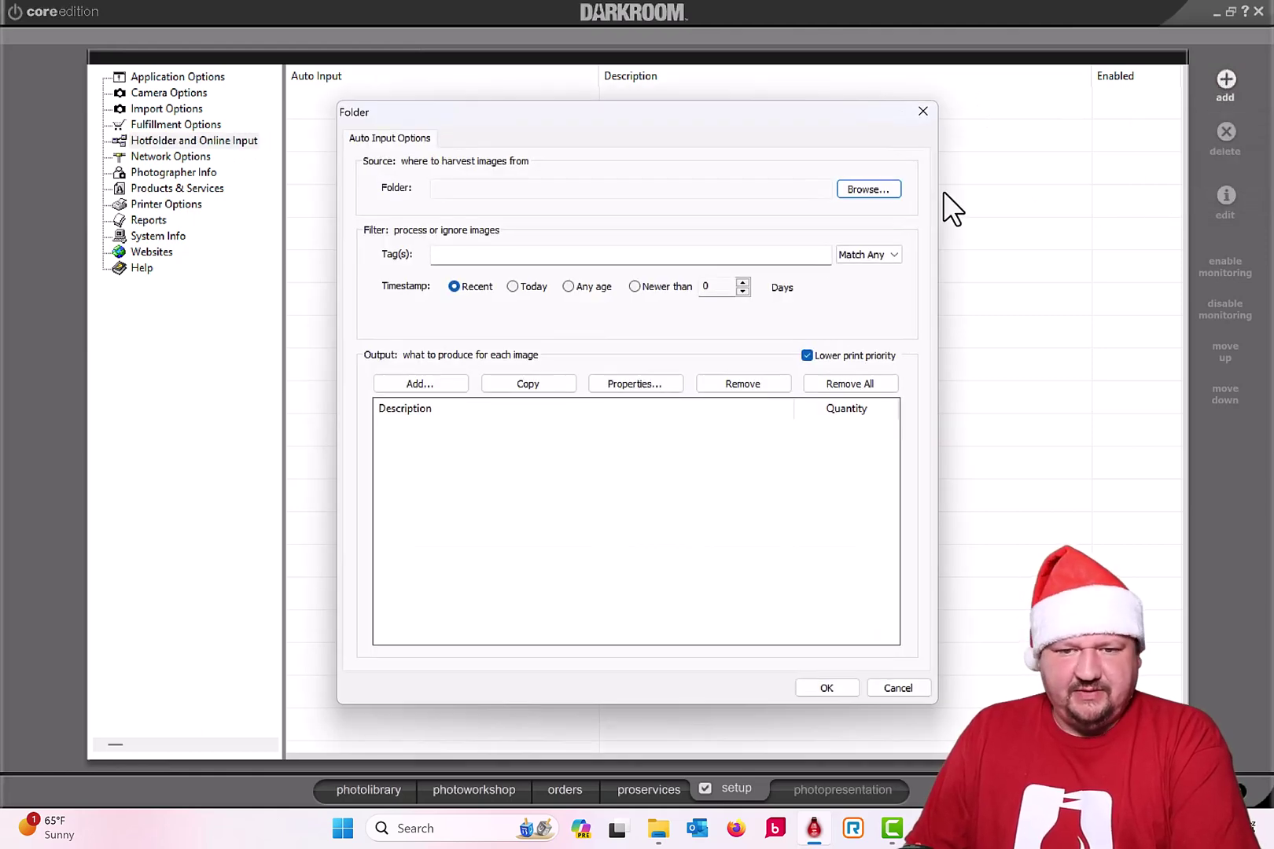
{"action": "left_click", "coordinate": [869, 189]}
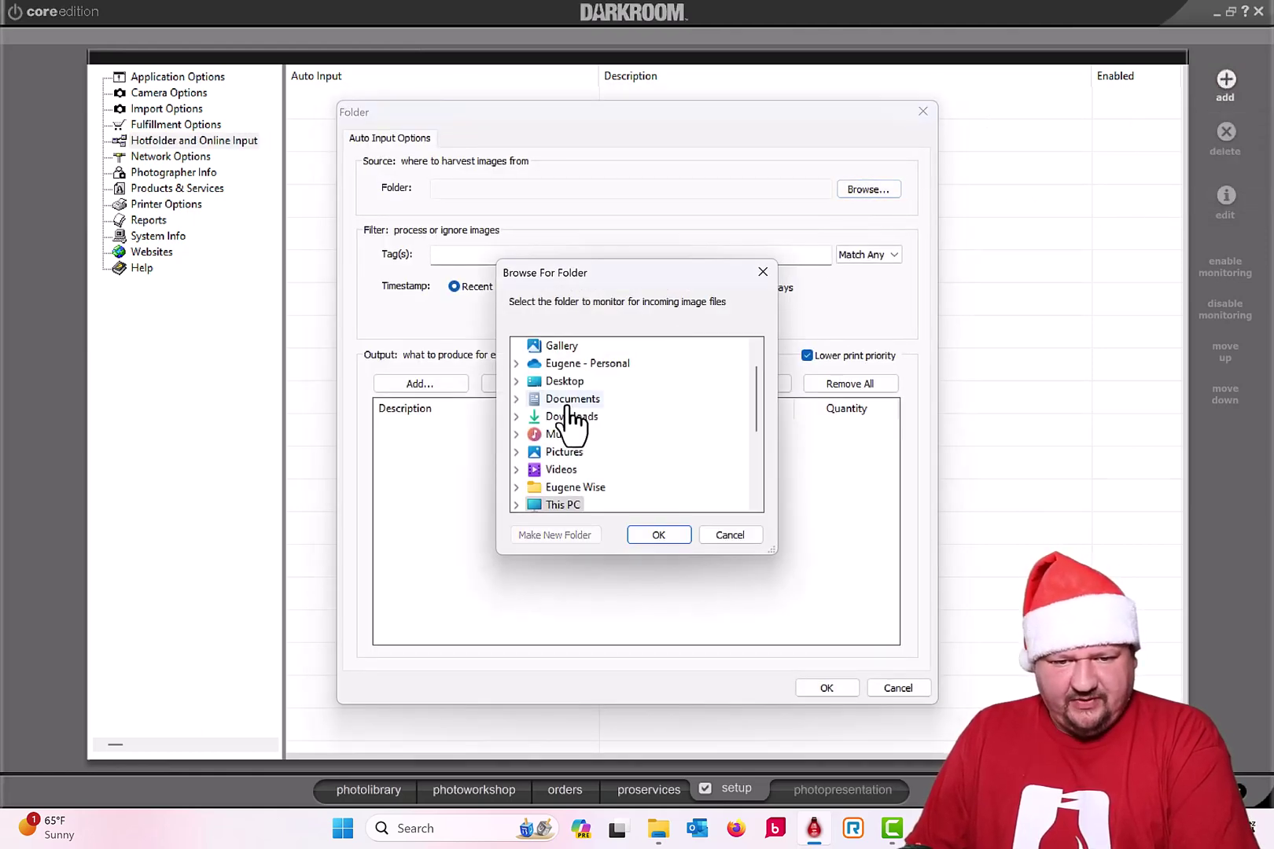
{"action": "scroll", "coordinate": [570, 416], "scroll_direction": "up", "scroll_amount": 1}
{"action": "scroll", "coordinate": [566, 432], "scroll_direction": "down", "scroll_amount": 4}
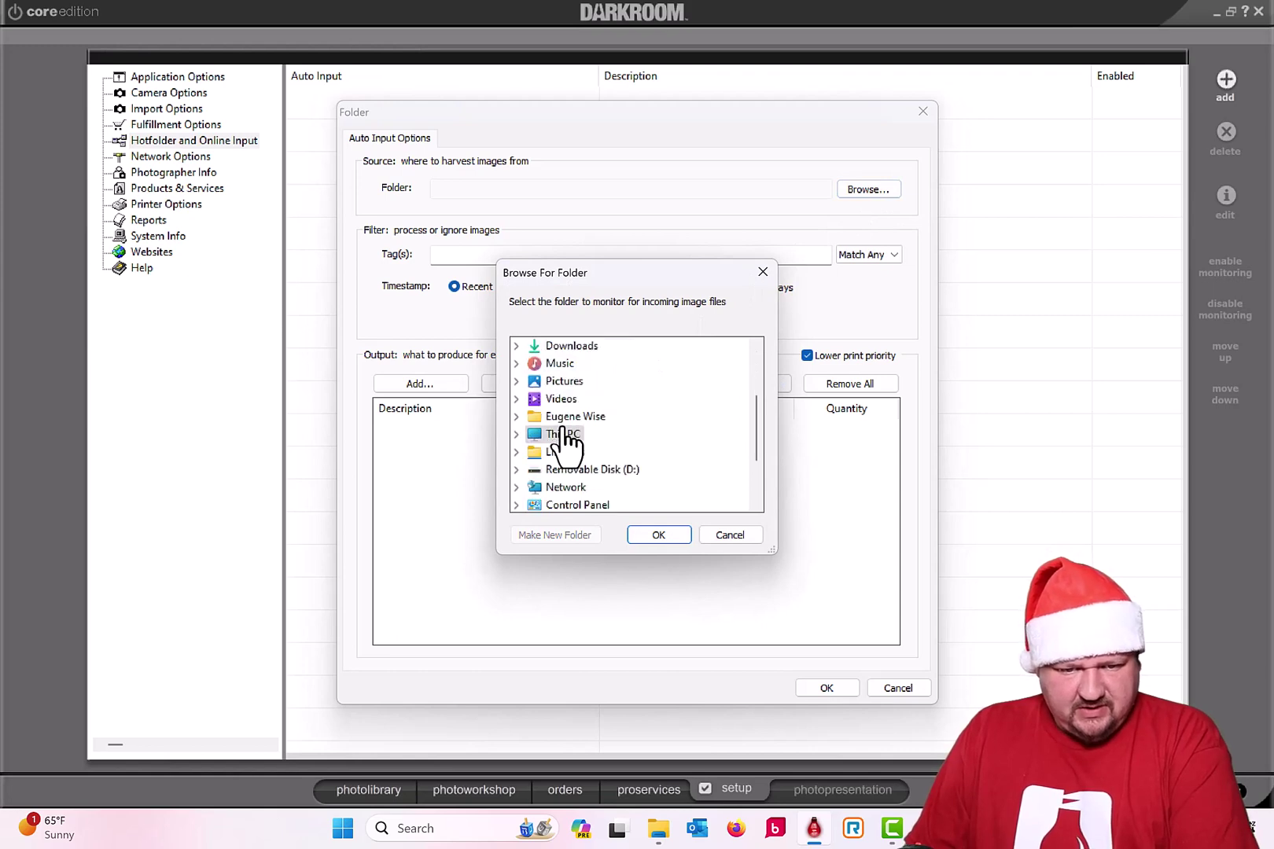
{"action": "left_click", "coordinate": [555, 452]}
{"action": "left_click", "coordinate": [664, 532]}
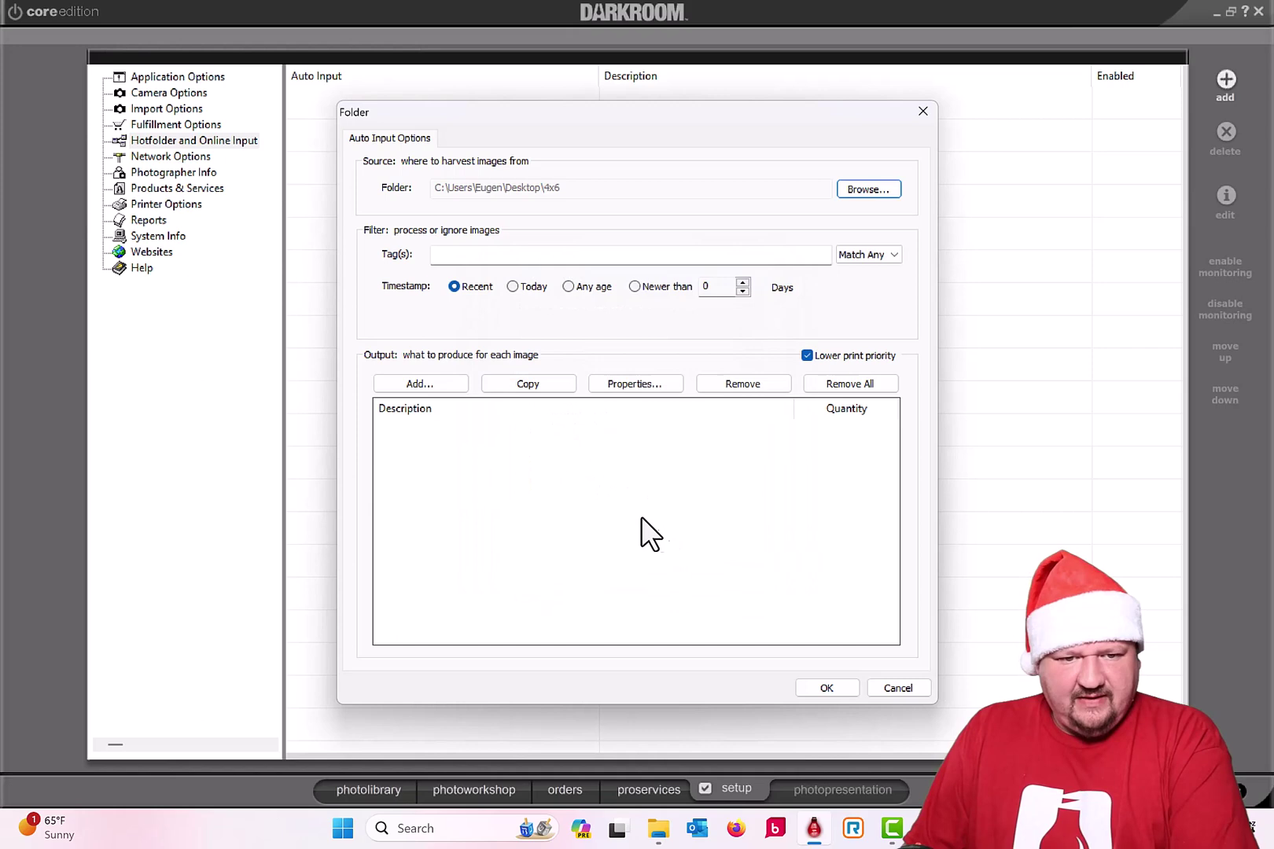
- Add one 6-inch 4x6 print as the output per image and save the hot folder
{"action": "left_click", "coordinate": [420, 383]}
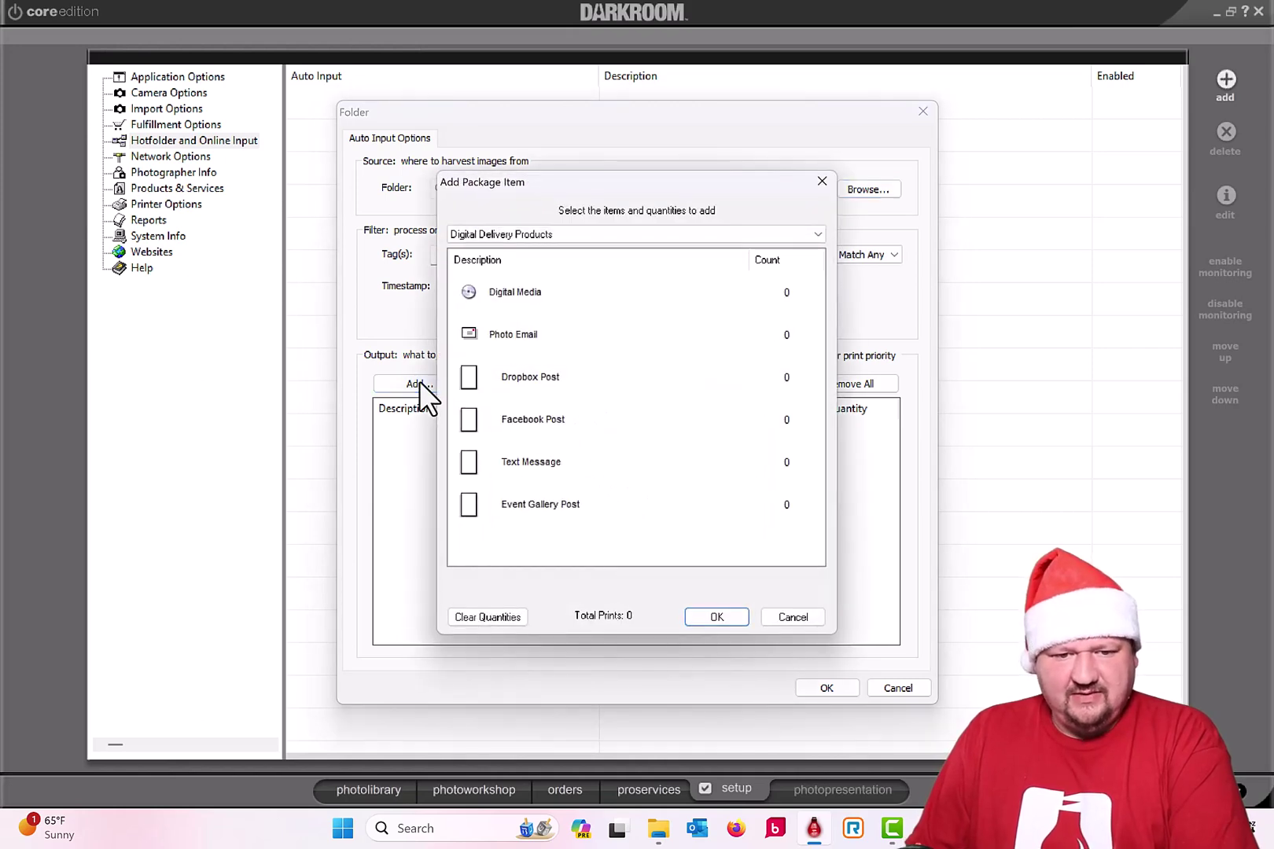
{"action": "left_click", "coordinate": [531, 235]}
{"action": "scroll", "coordinate": [485, 277], "scroll_direction": "up", "scroll_amount": 3}
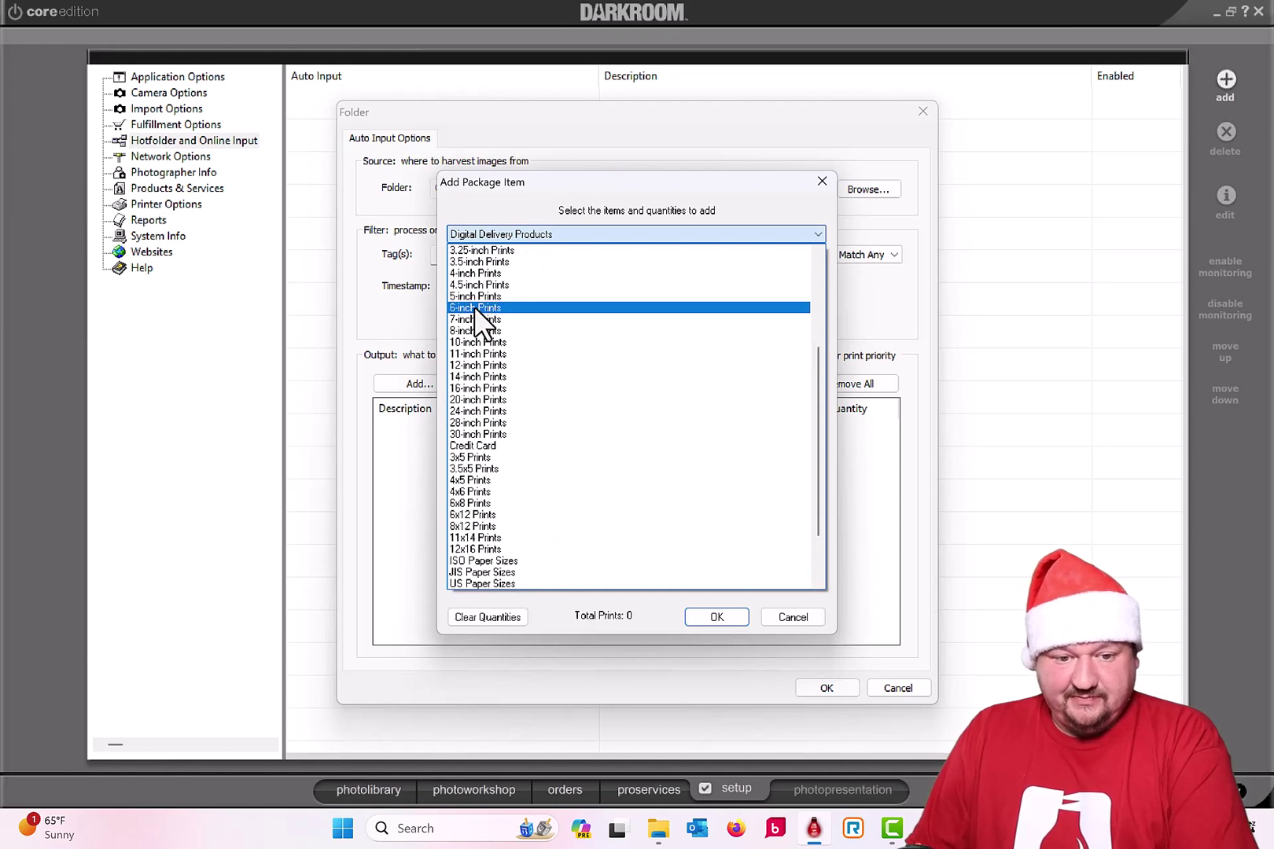
{"action": "left_click", "coordinate": [474, 306]}
{"action": "double_click", "coordinate": [501, 501]}
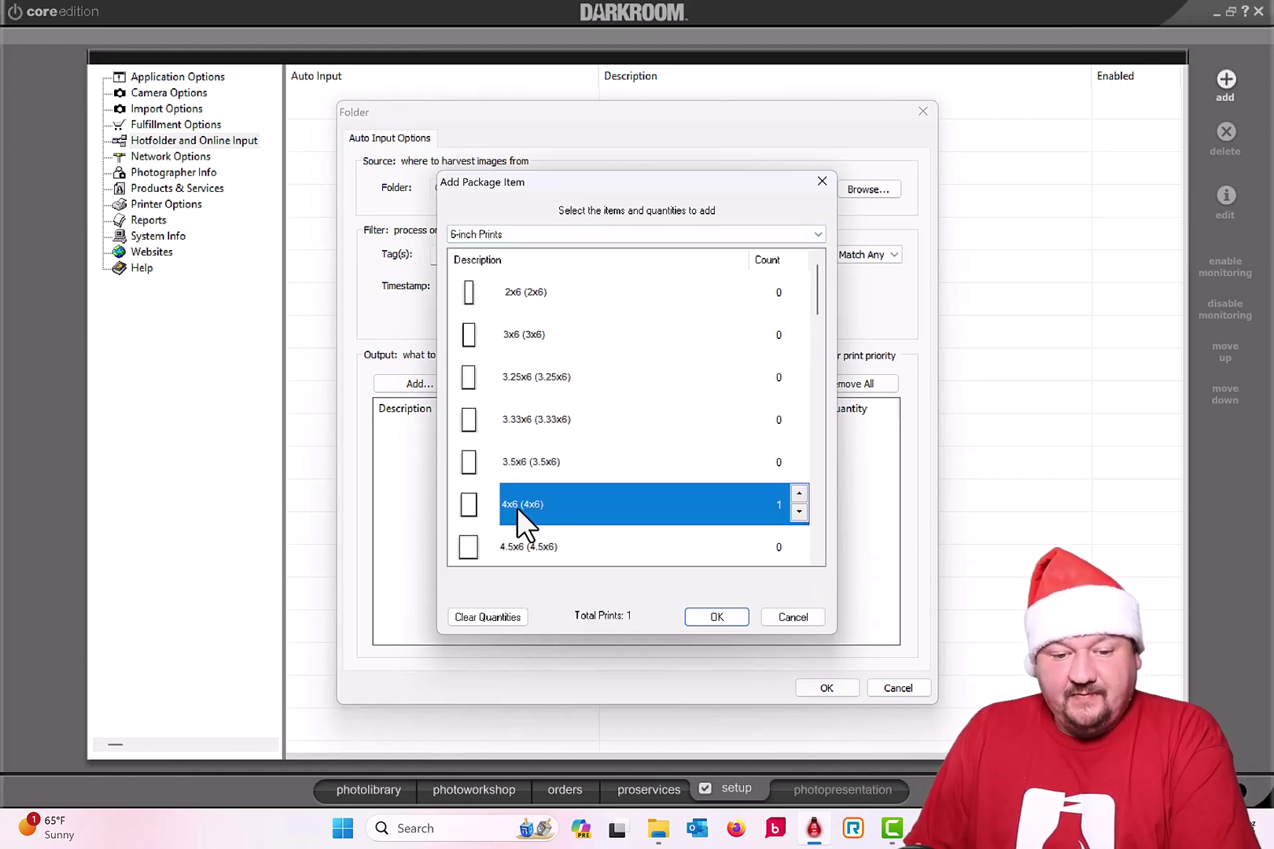
{"action": "left_click", "coordinate": [707, 611]}
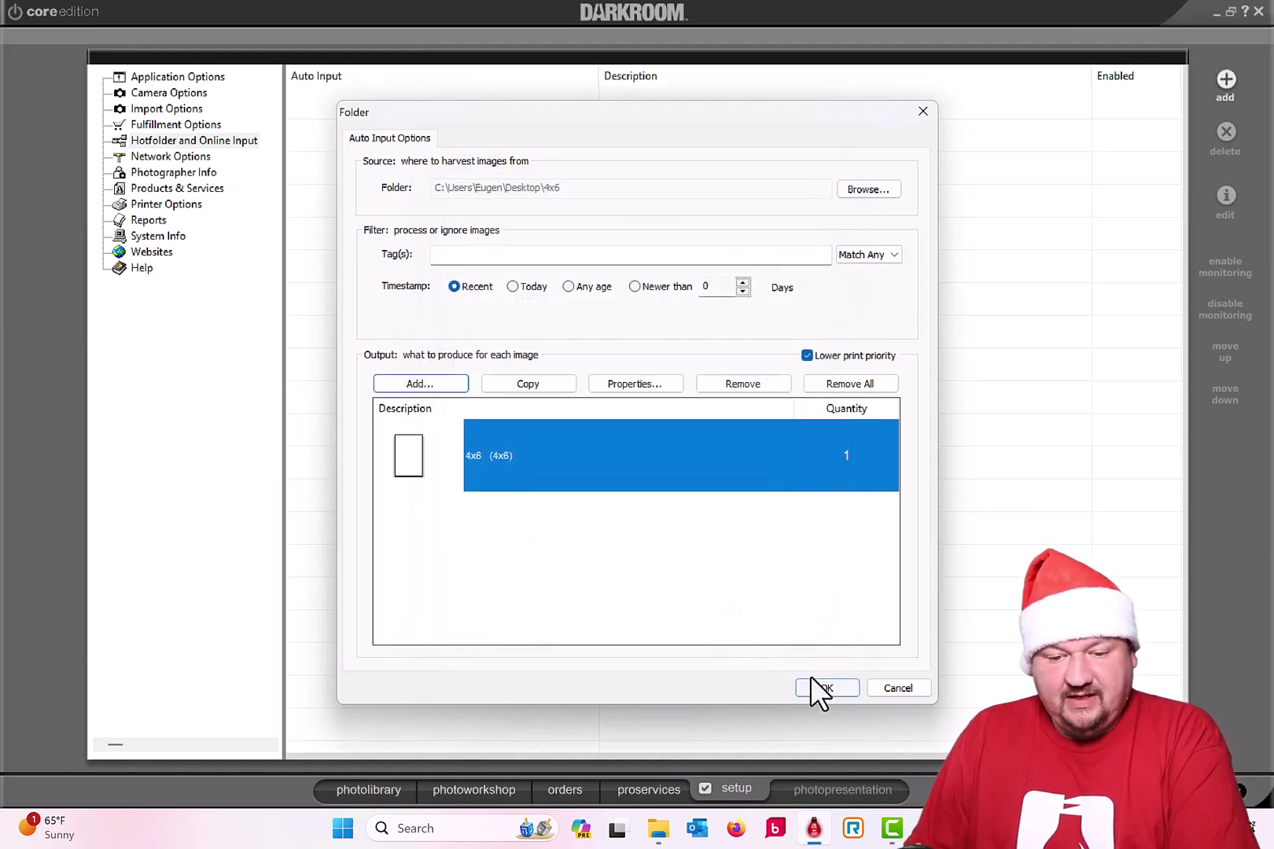
{"action": "left_click", "coordinate": [823, 686]}
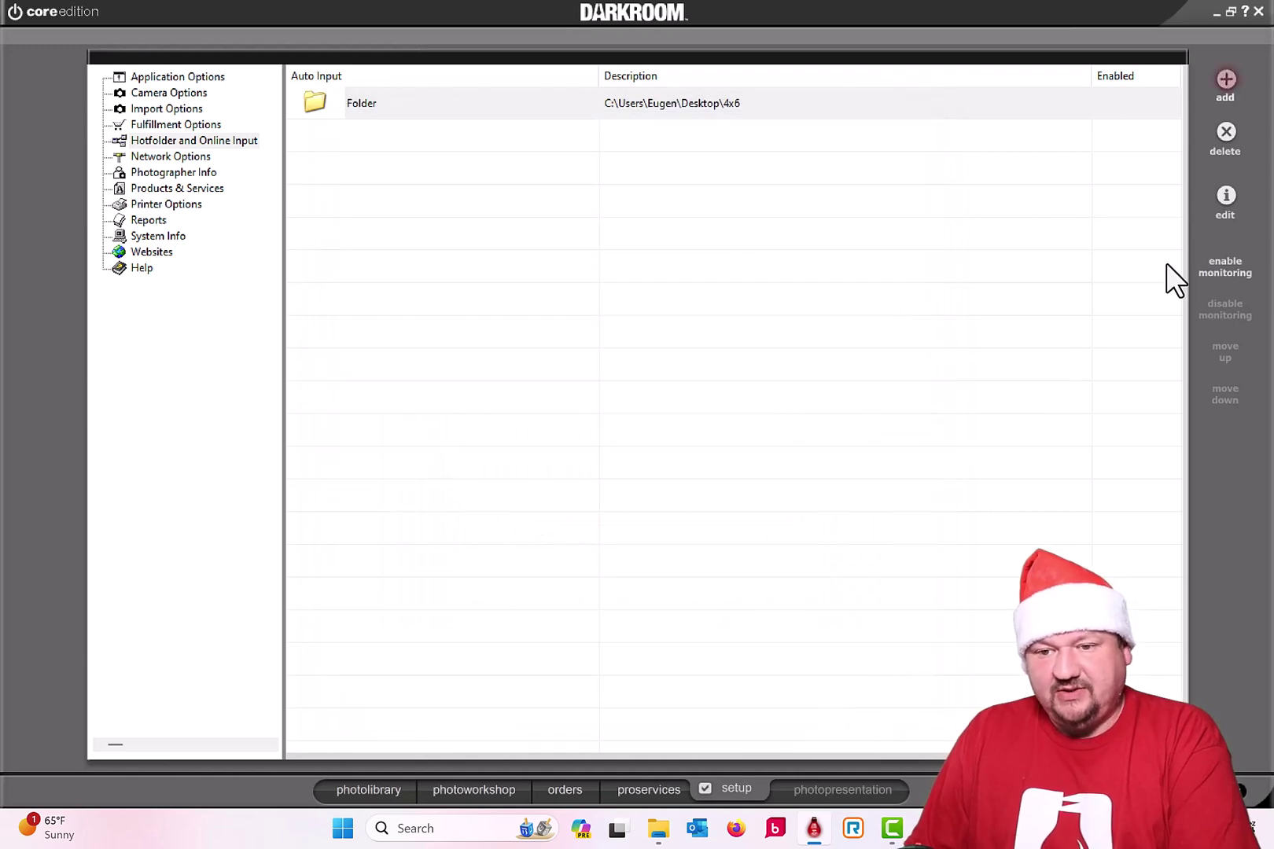
- Enable monitoring for the 4x6 folder and add a second hot folder watching Desktop\5x7
{"action": "left_click", "coordinate": [1233, 255]}
{"action": "left_click", "coordinate": [1228, 78]}
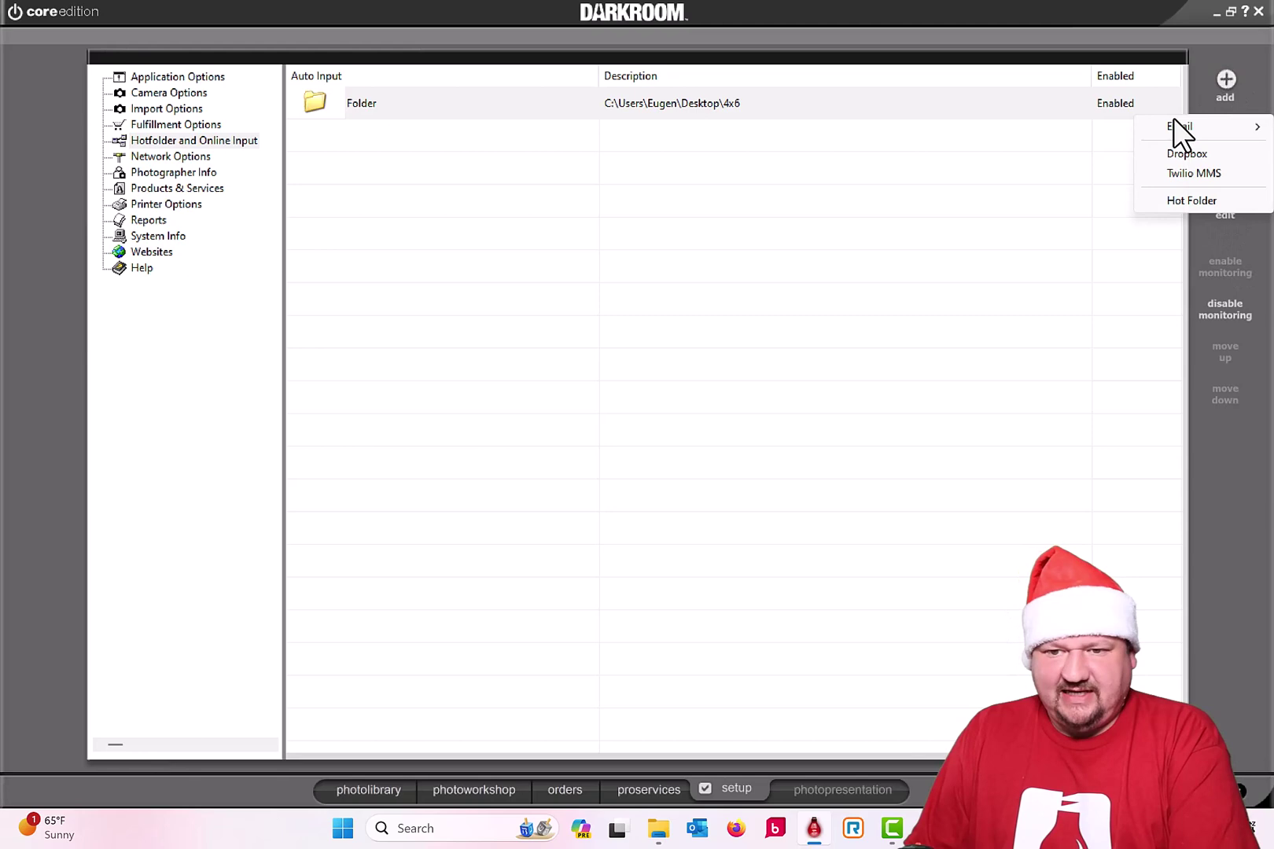
{"action": "mouse_move", "coordinate": [1157, 130]}
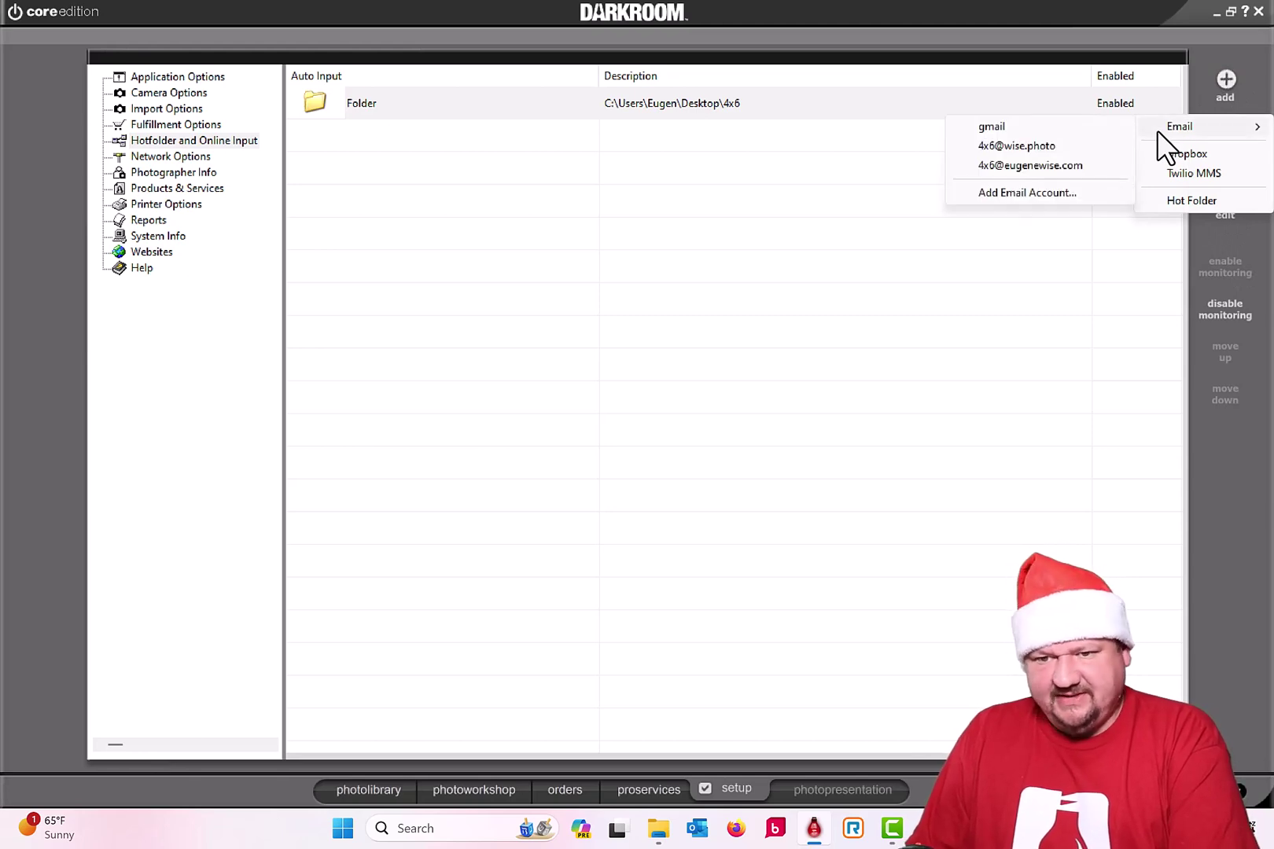
{"action": "left_click", "coordinate": [1184, 202]}
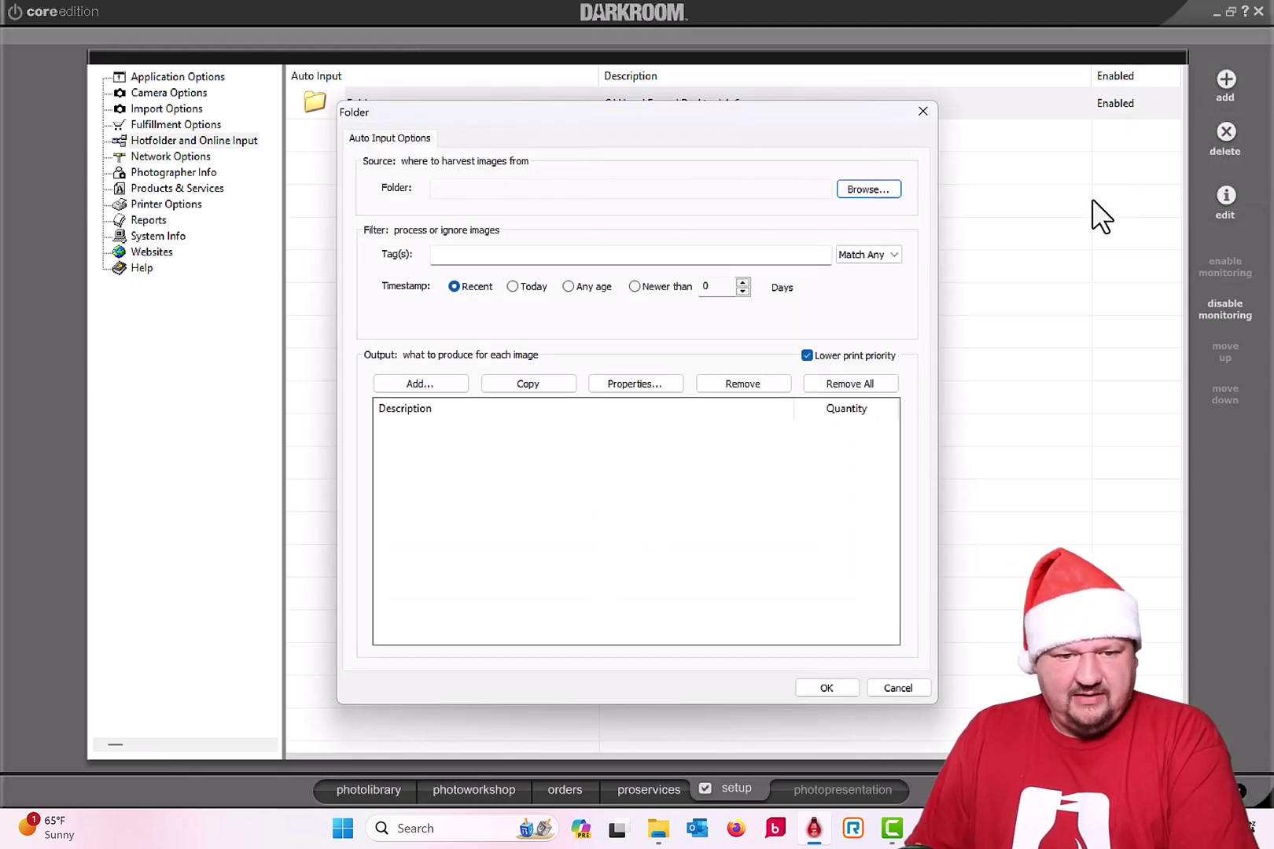
{"action": "left_click", "coordinate": [893, 191]}
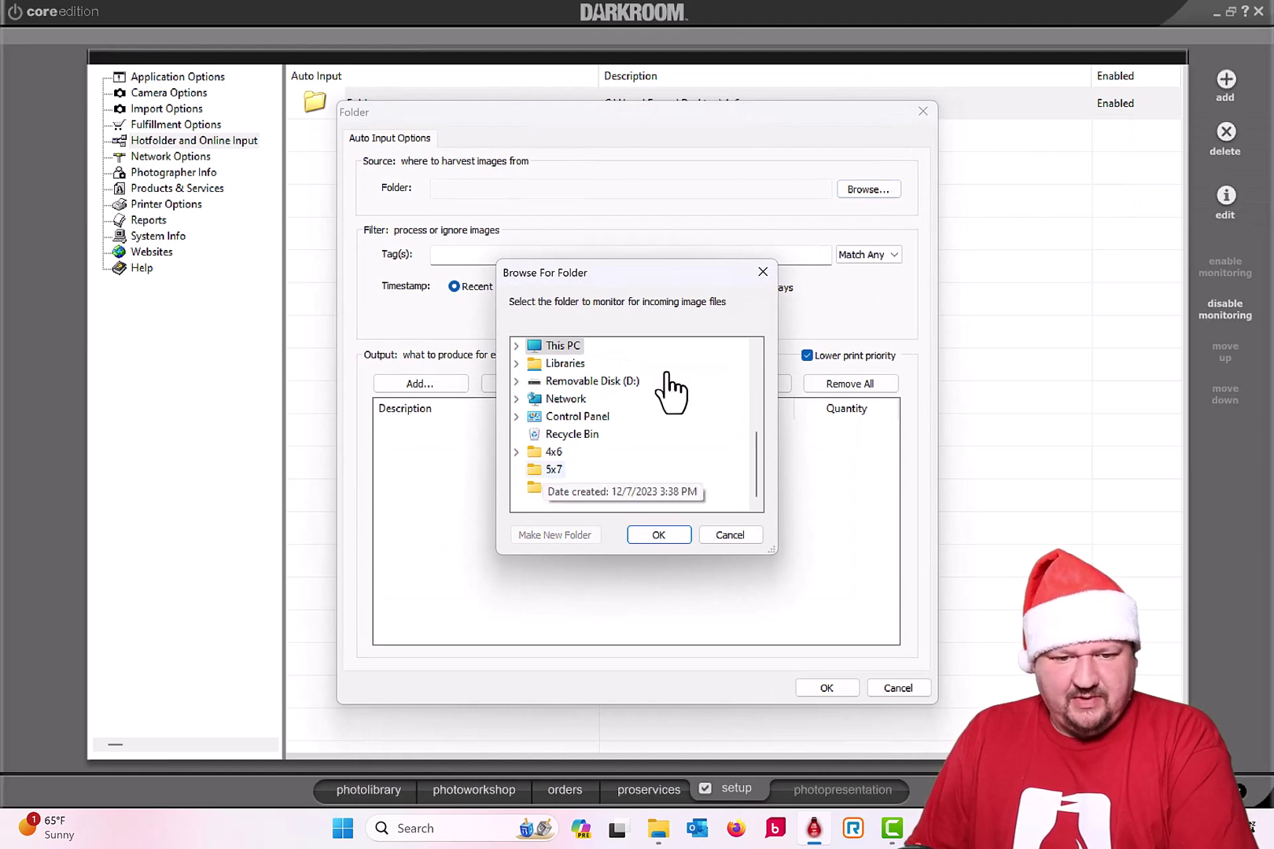
{"action": "left_click", "coordinate": [557, 472]}
{"action": "left_click", "coordinate": [650, 534]}
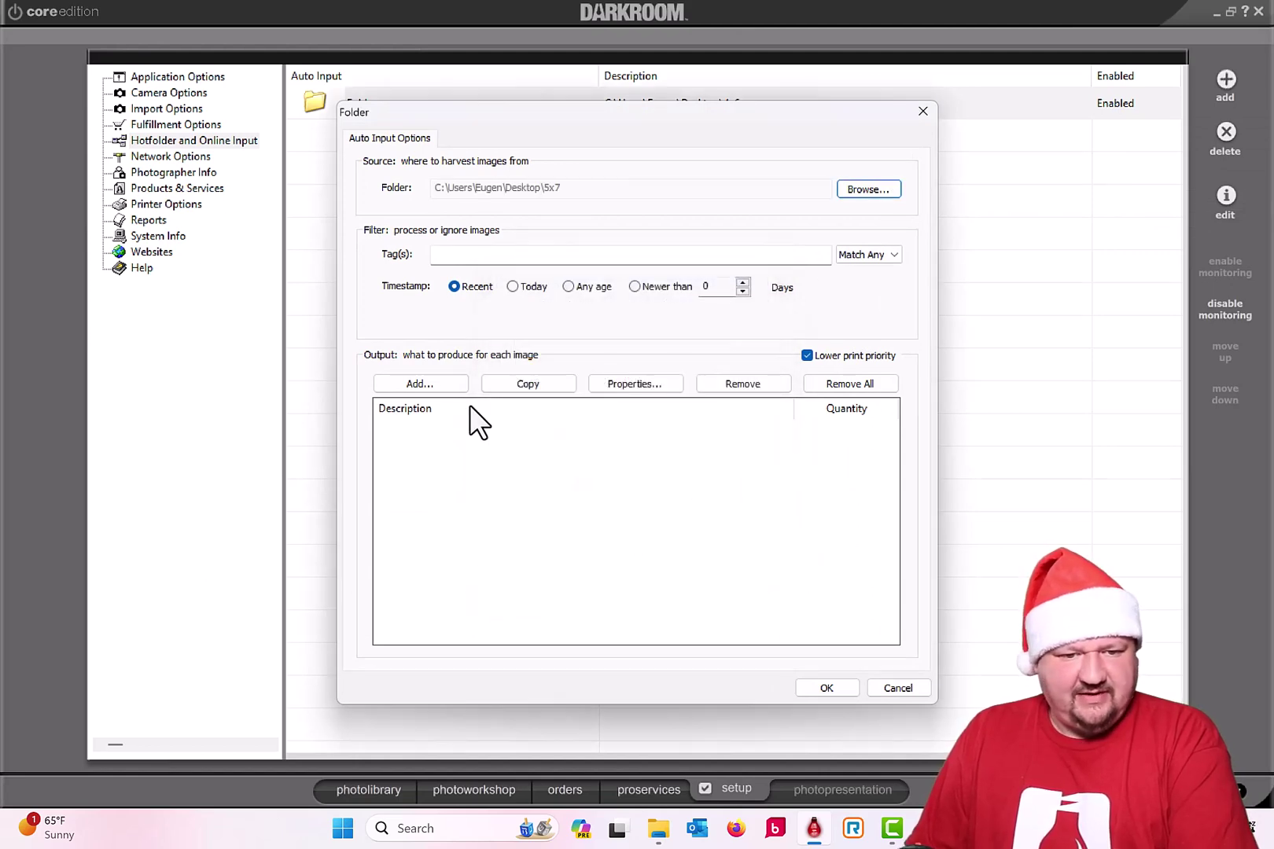
- Add one 7-inch 5x7 print as the output per image and save the hot folder
{"action": "left_click", "coordinate": [428, 375]}
{"action": "scroll", "coordinate": [428, 376], "scroll_direction": "down", "scroll_amount": 10}
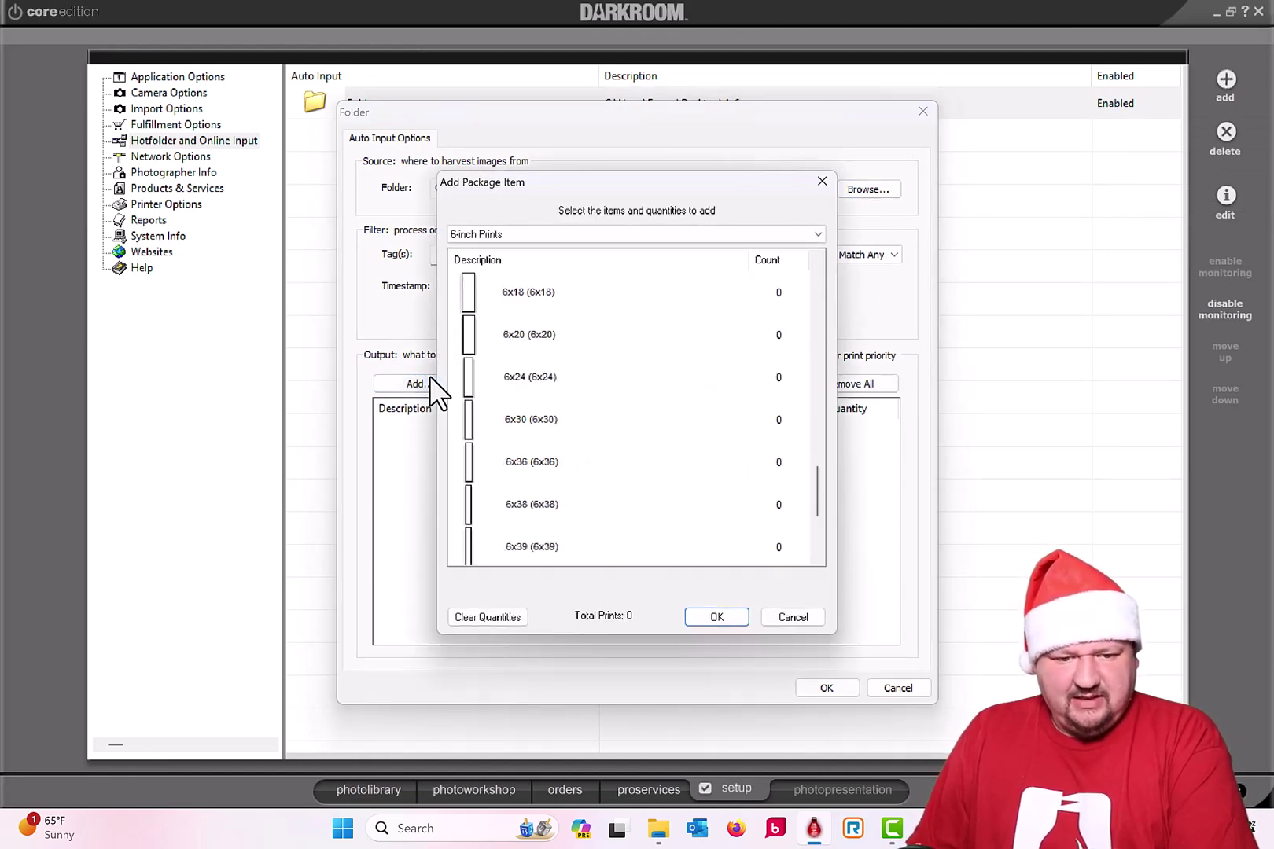
{"action": "left_click", "coordinate": [492, 231]}
{"action": "left_click", "coordinate": [470, 261]}
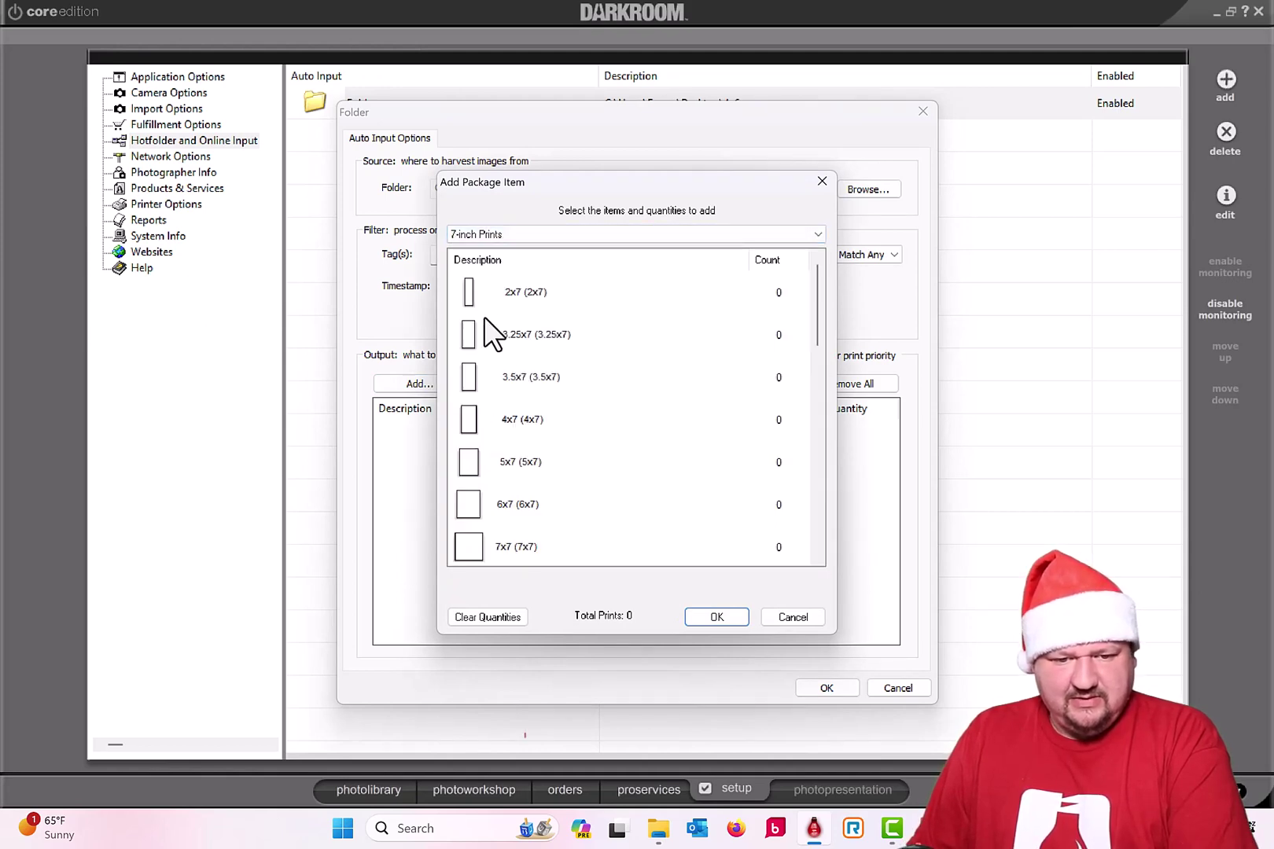
{"action": "left_click", "coordinate": [520, 468]}
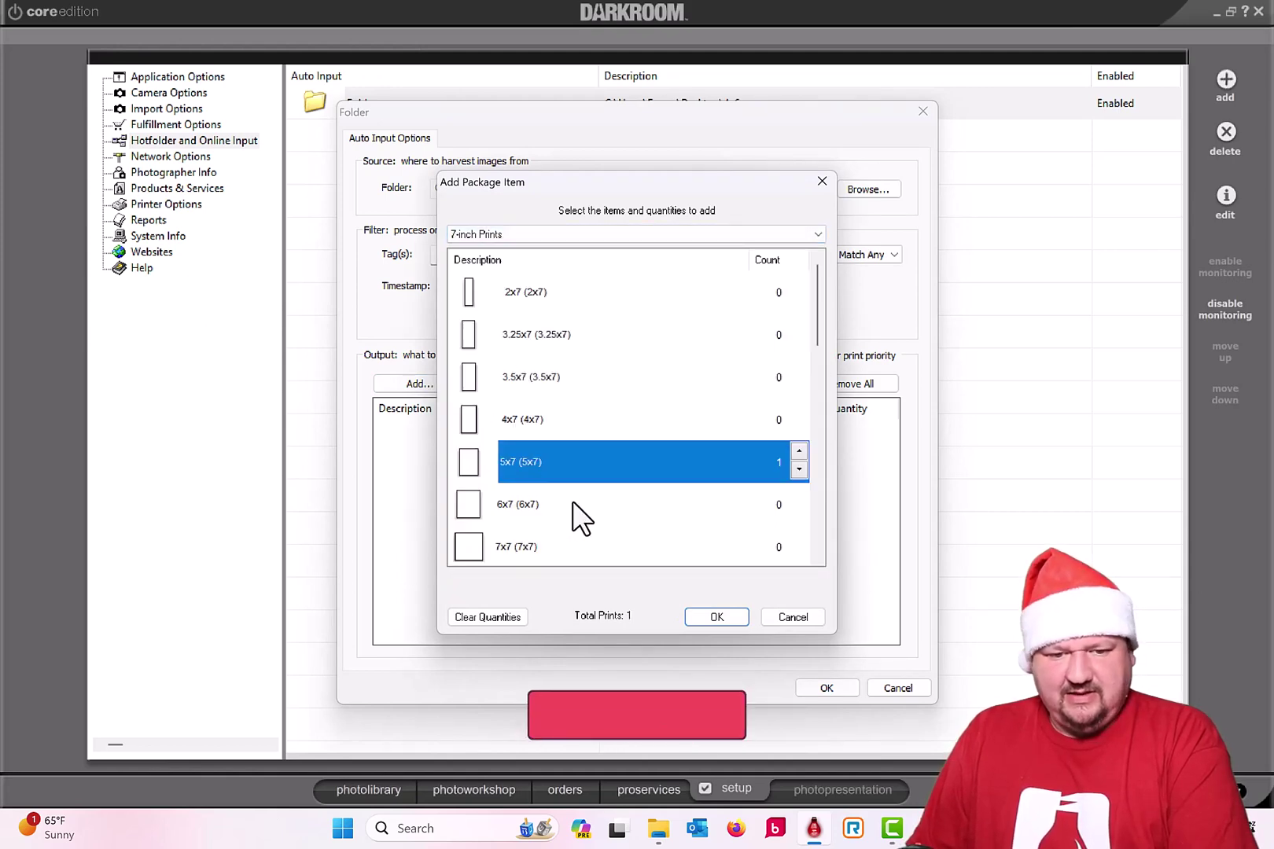
{"action": "left_click", "coordinate": [718, 617]}
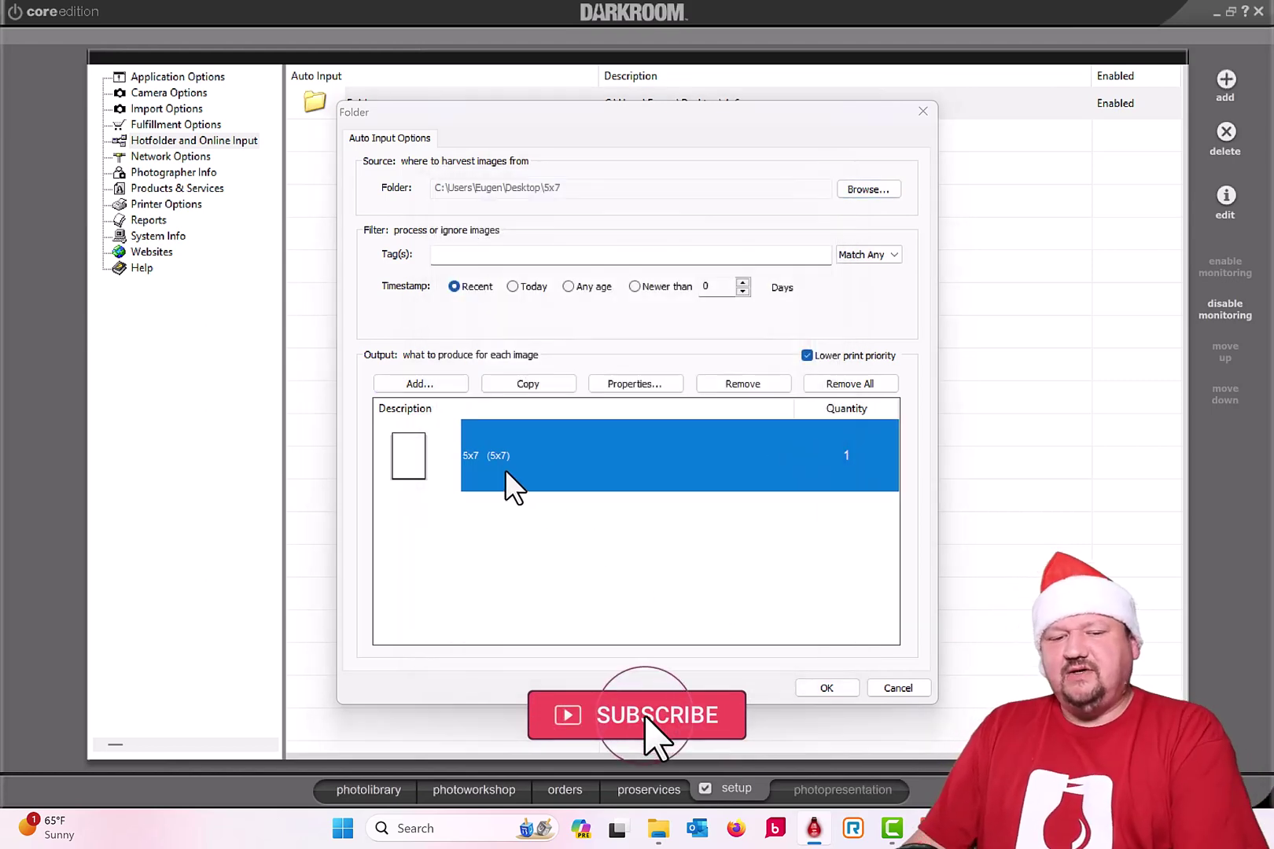
{"action": "double_click", "coordinate": [504, 469]}
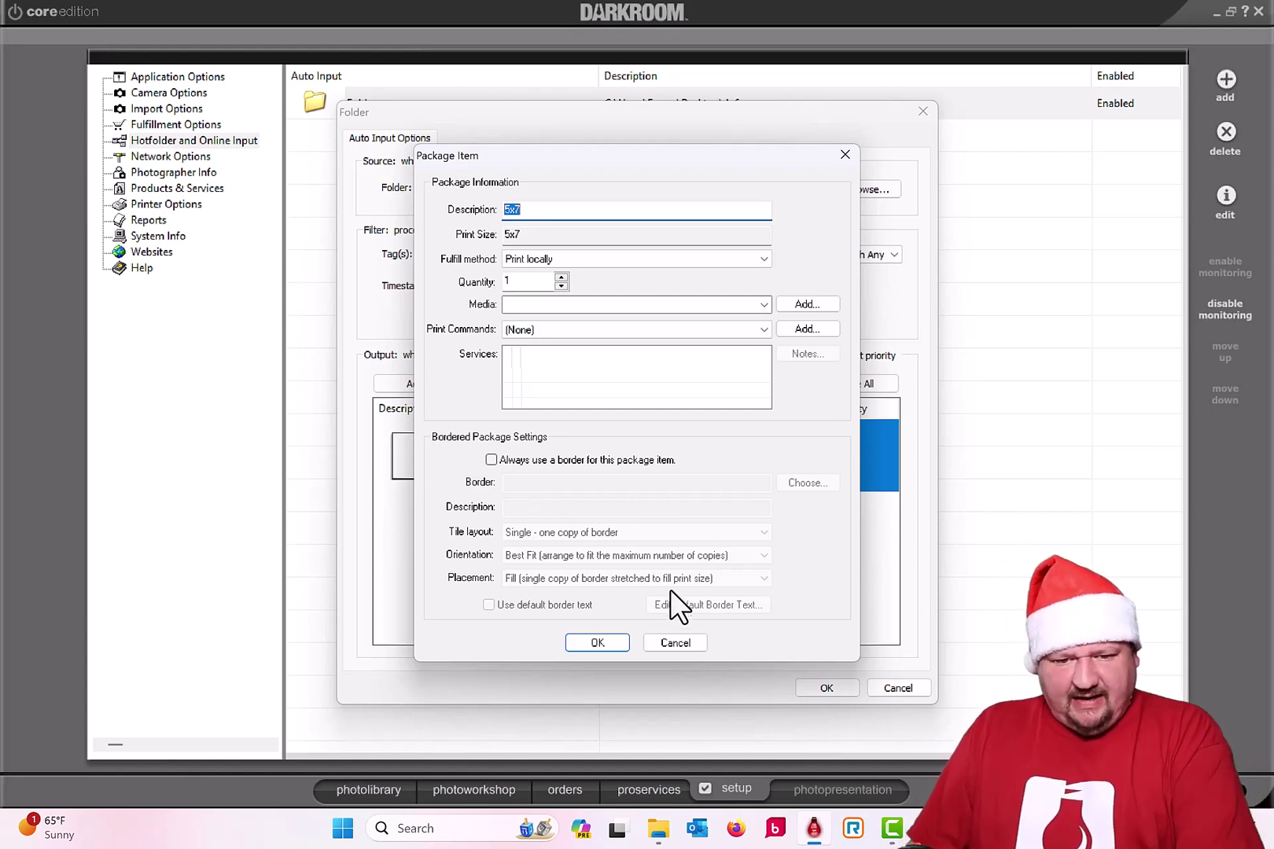
{"action": "left_click", "coordinate": [679, 636]}
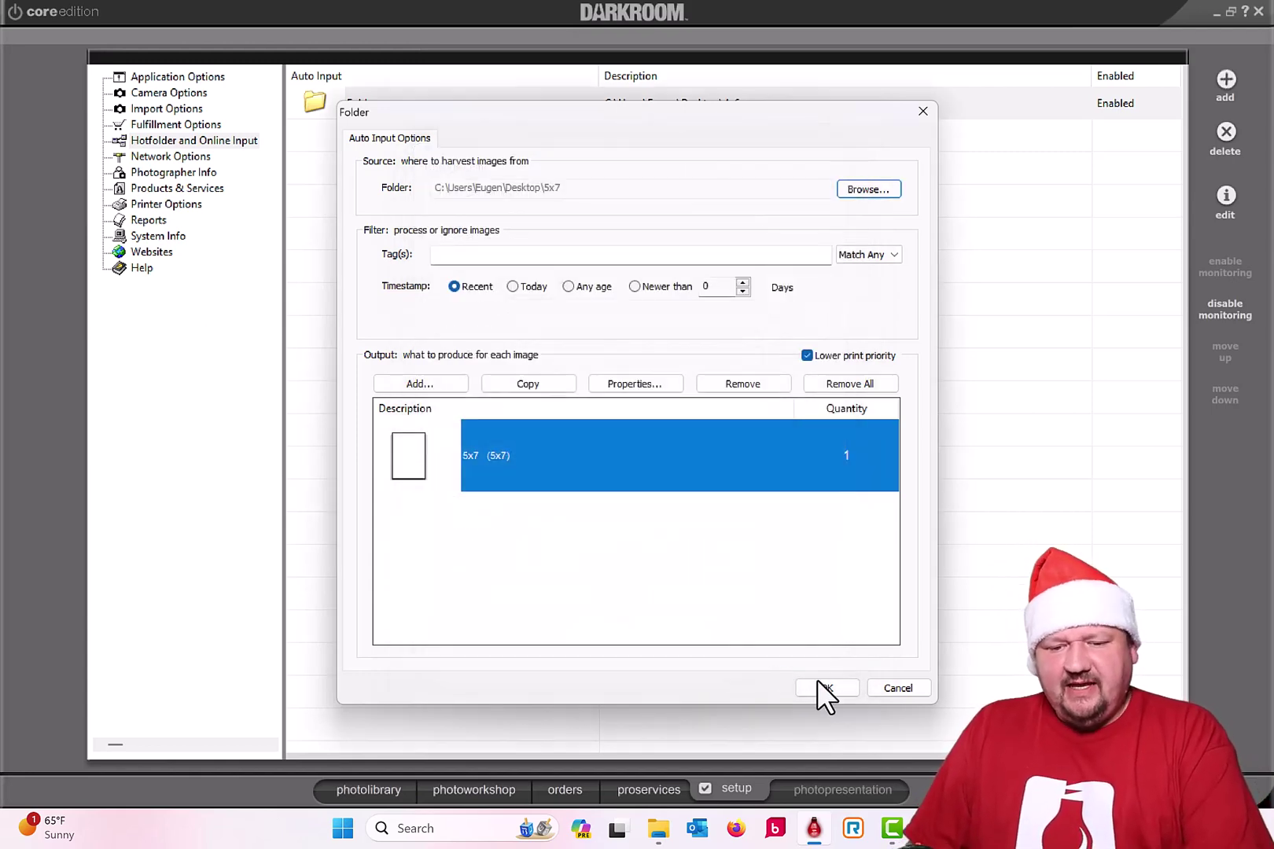
{"action": "left_click", "coordinate": [819, 681]}
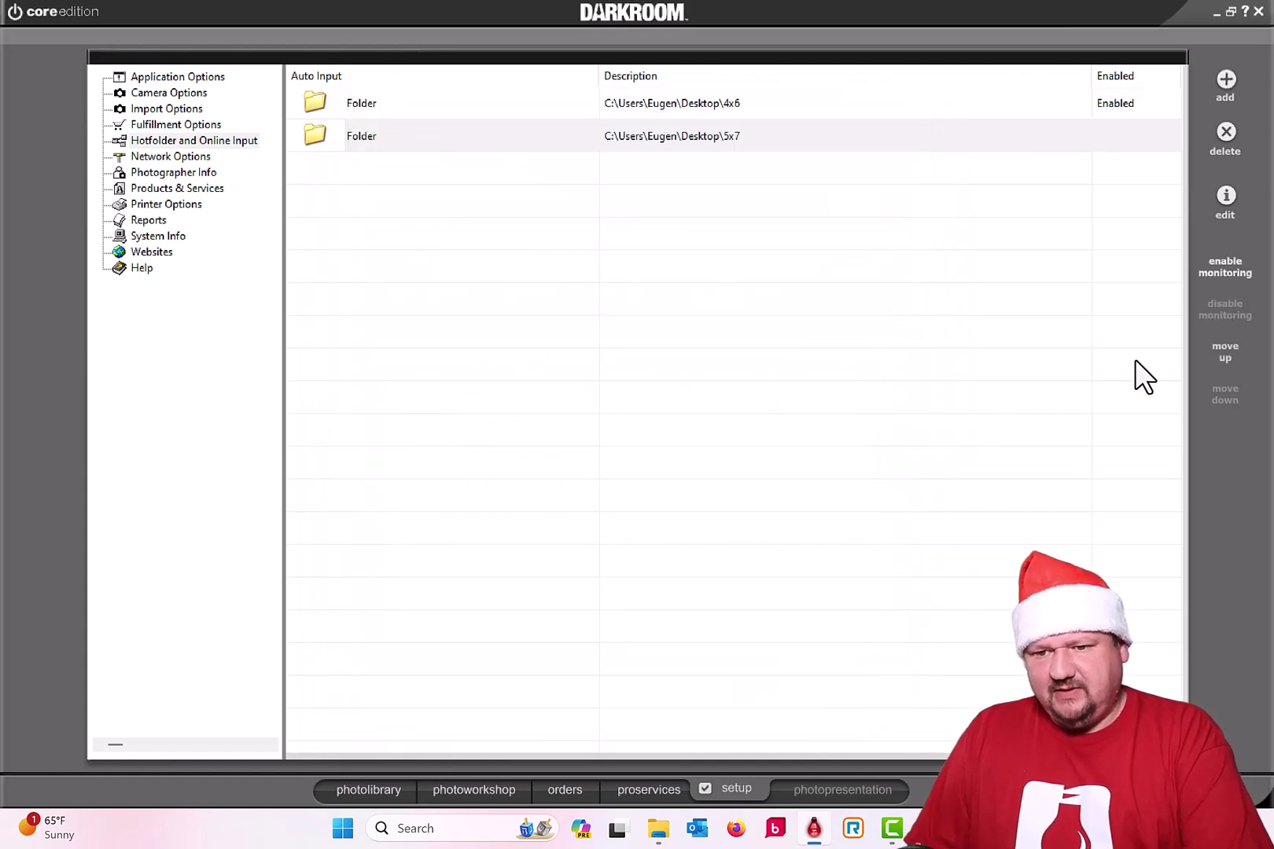
- Enable monitoring for the 5x7 folder, show the orders list, and restore Darkroom to a smaller window
{"action": "left_click", "coordinate": [1225, 267]}
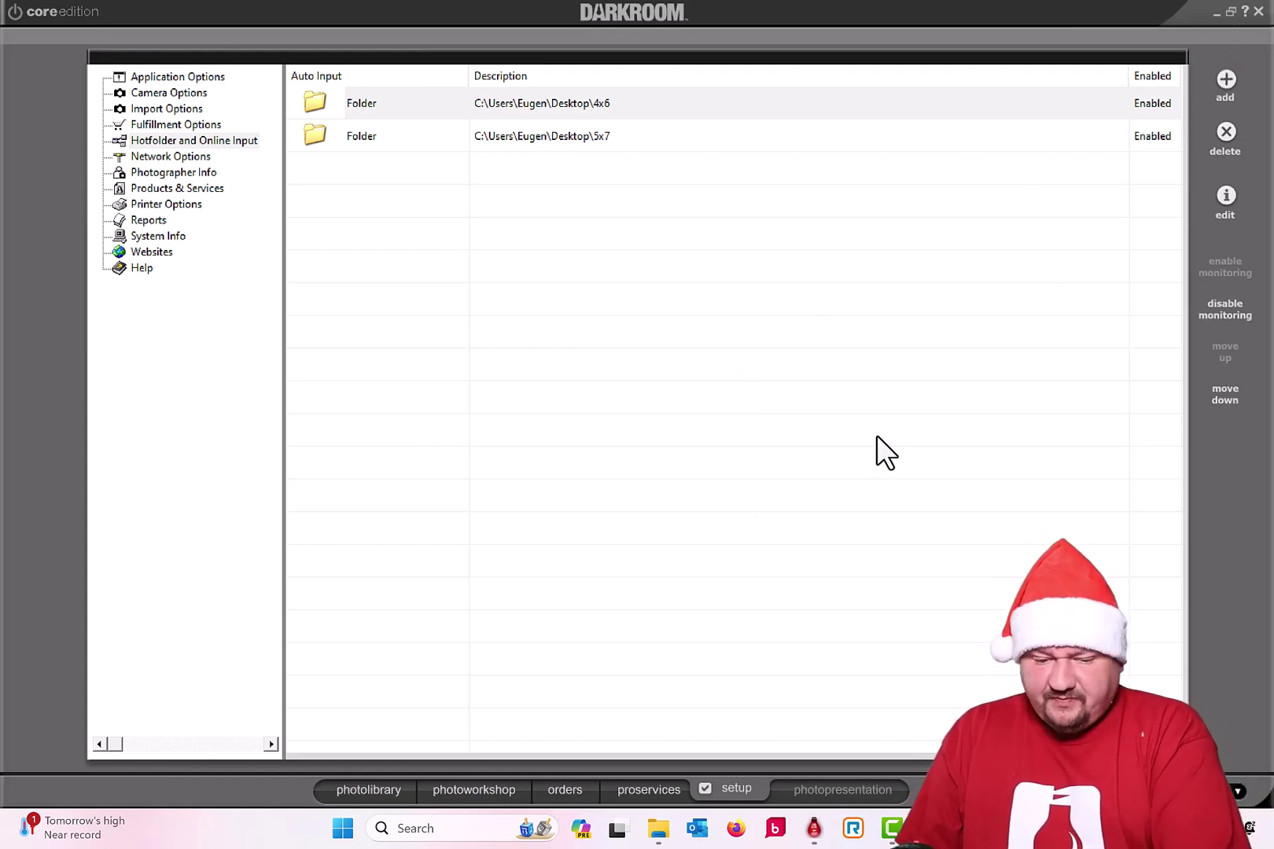
{"action": "left_click", "coordinate": [584, 788]}
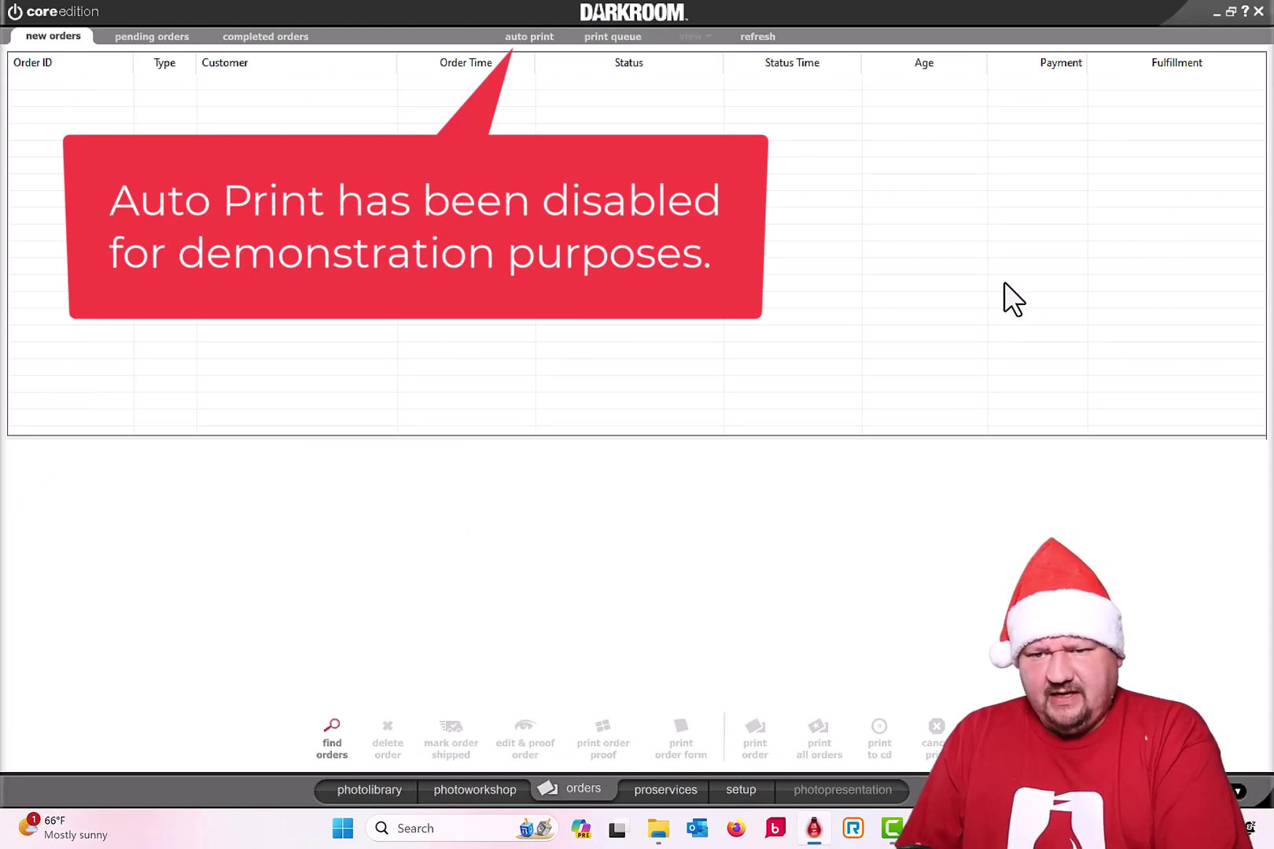
{"action": "left_click", "coordinate": [1230, 11]}
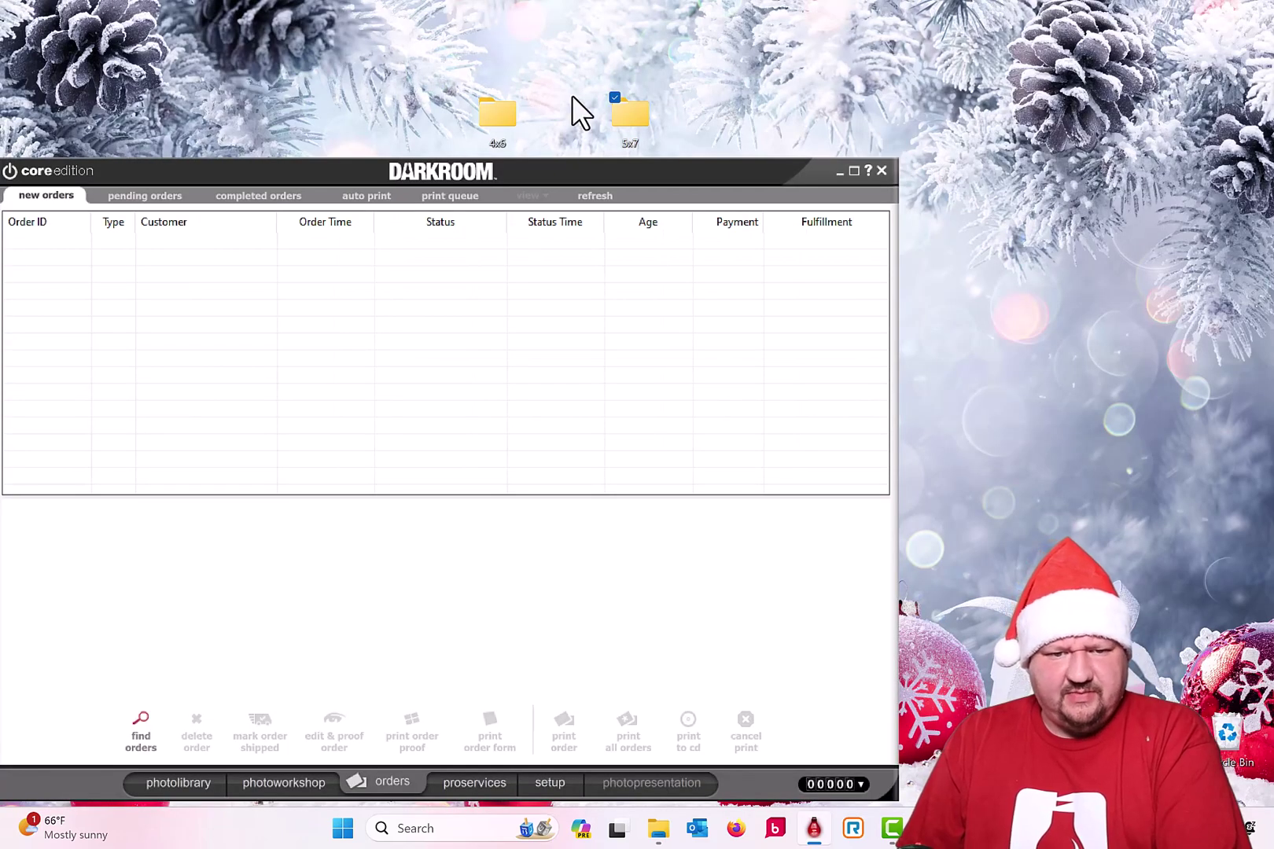
- Copy two photos into the desktop 4x6 folder and refresh Darkroom's orders list
{"action": "double_click", "coordinate": [501, 106]}
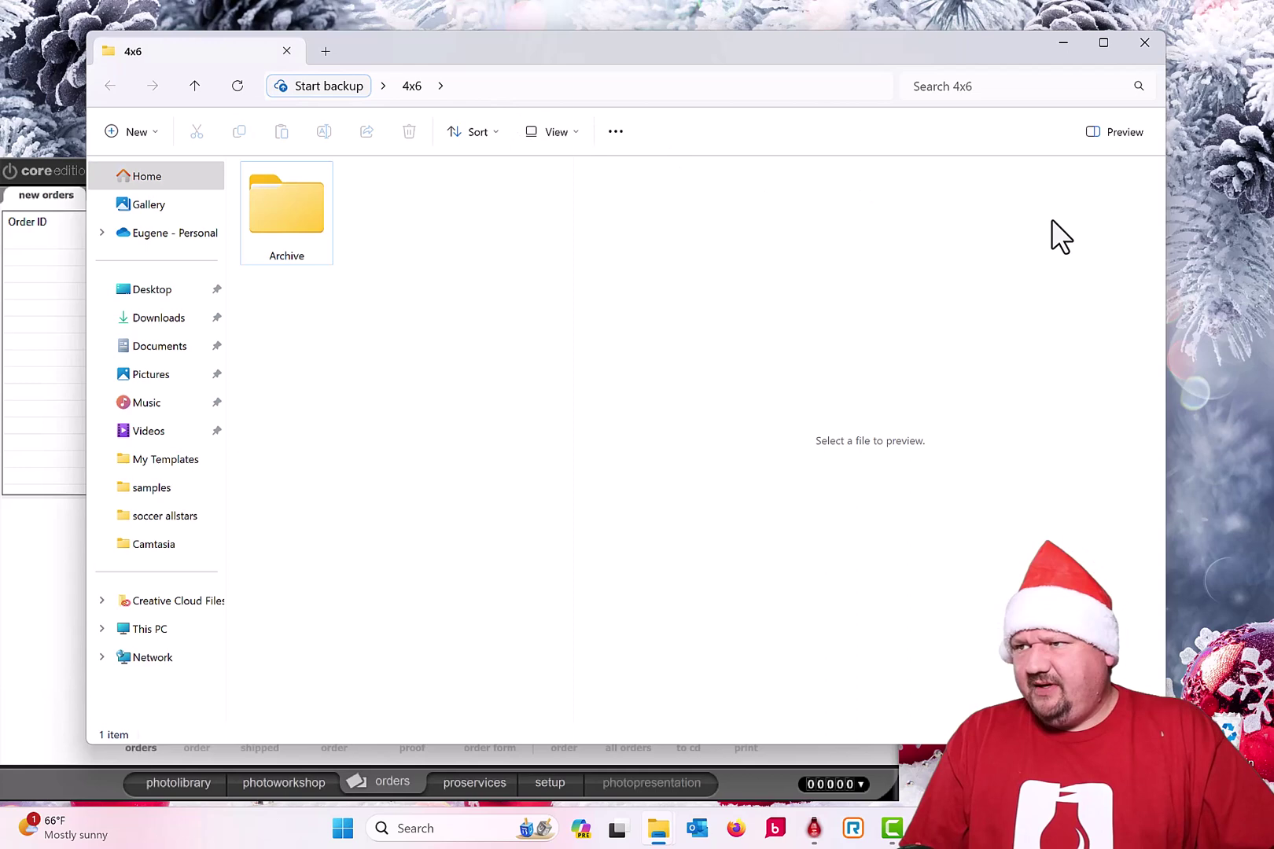
{"action": "left_click_drag", "start_coordinate": [1227, 236], "coordinate": [515, 370]}
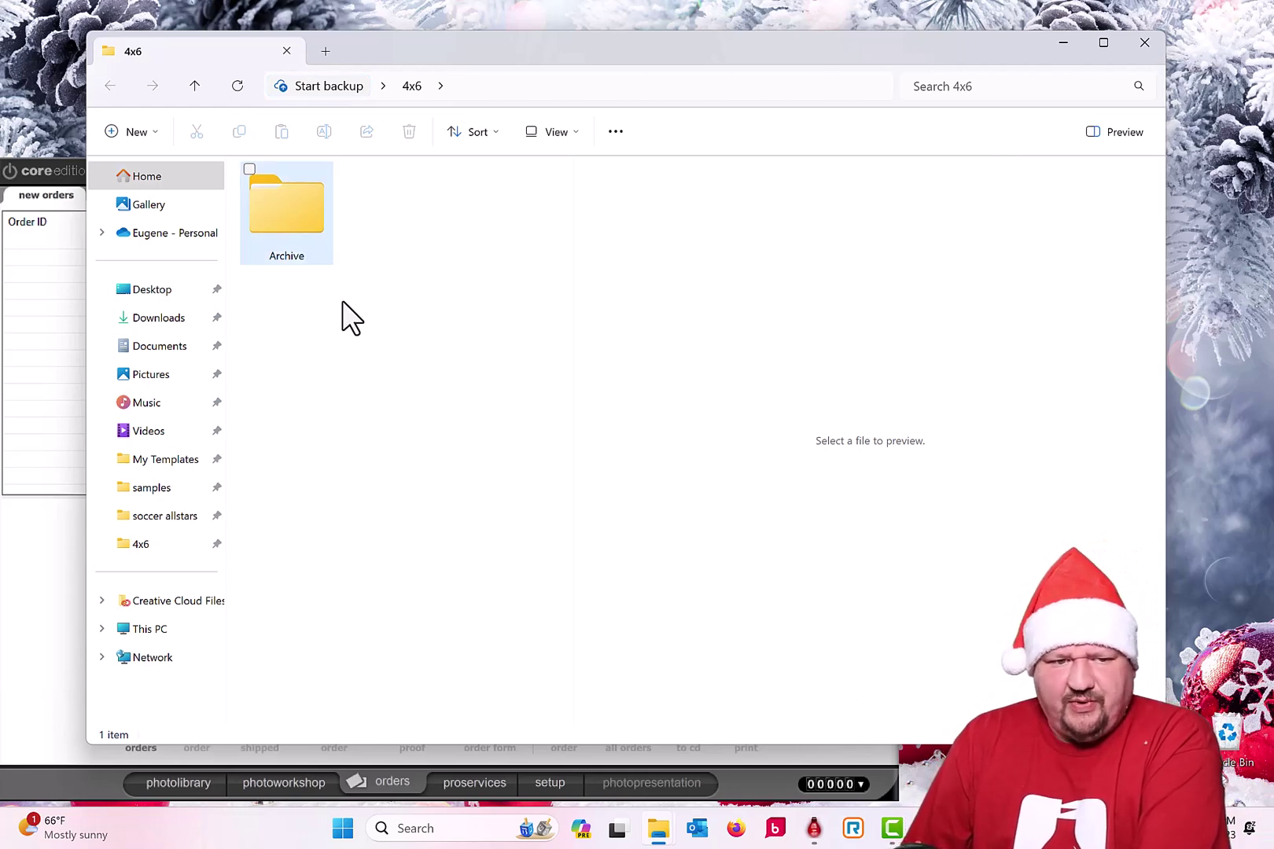
{"action": "left_click", "coordinate": [19, 169]}
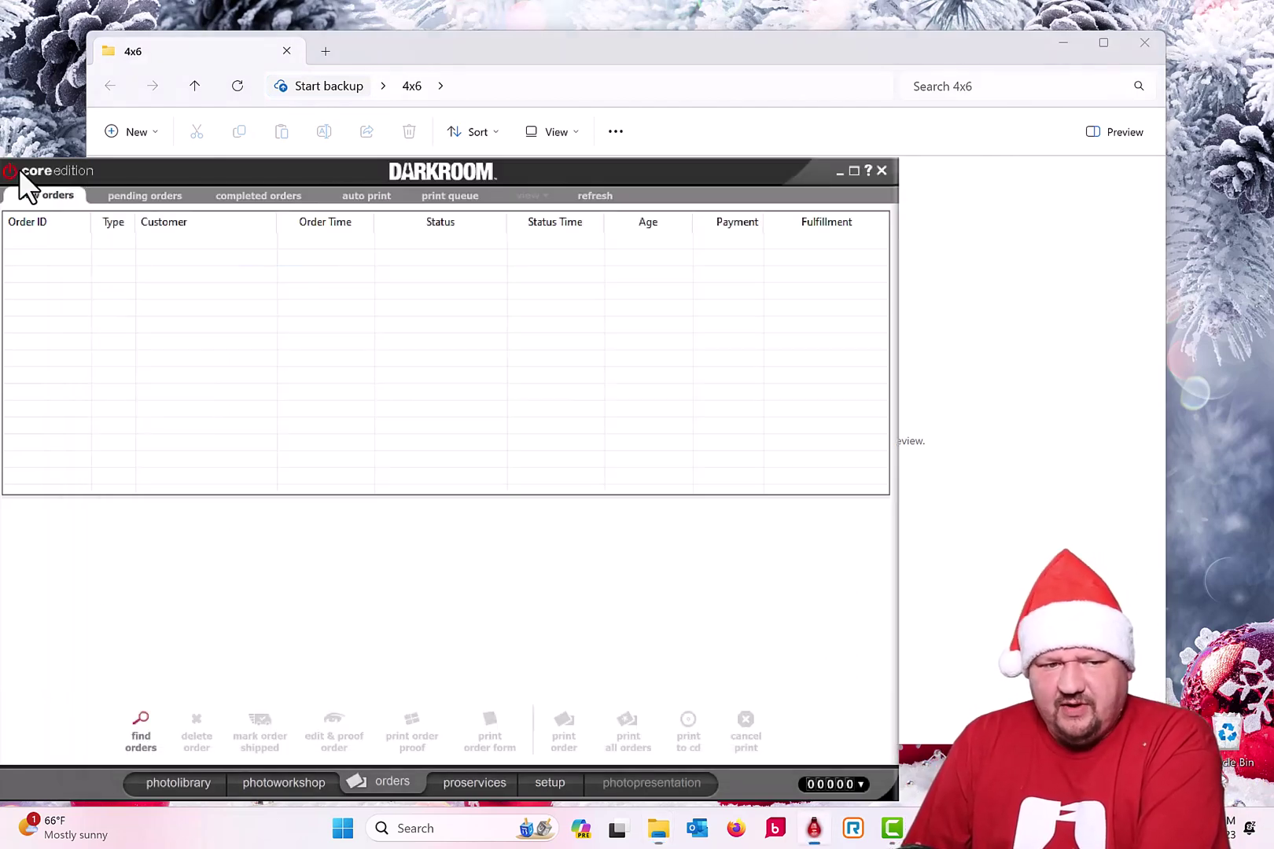
{"action": "left_click", "coordinate": [606, 194]}
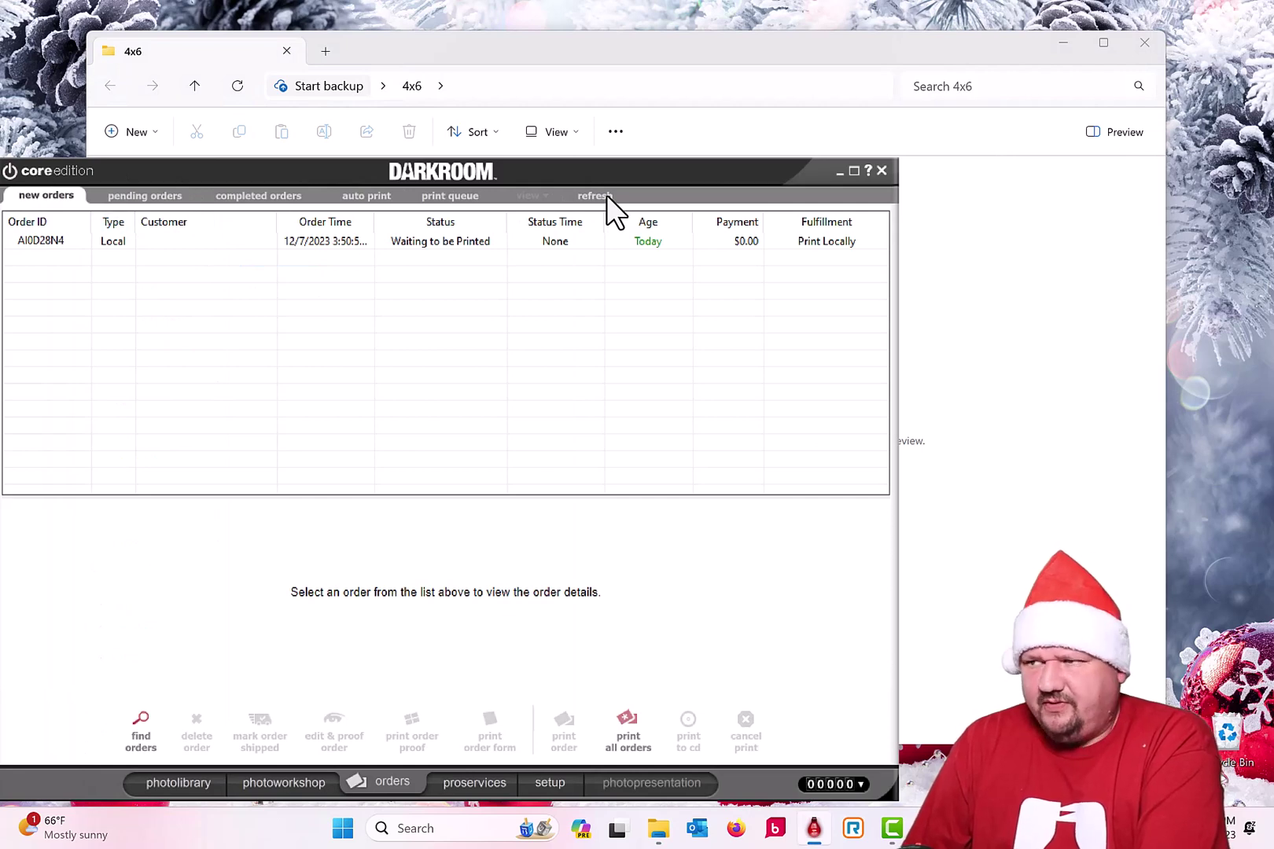
{"action": "left_click", "coordinate": [724, 49]}
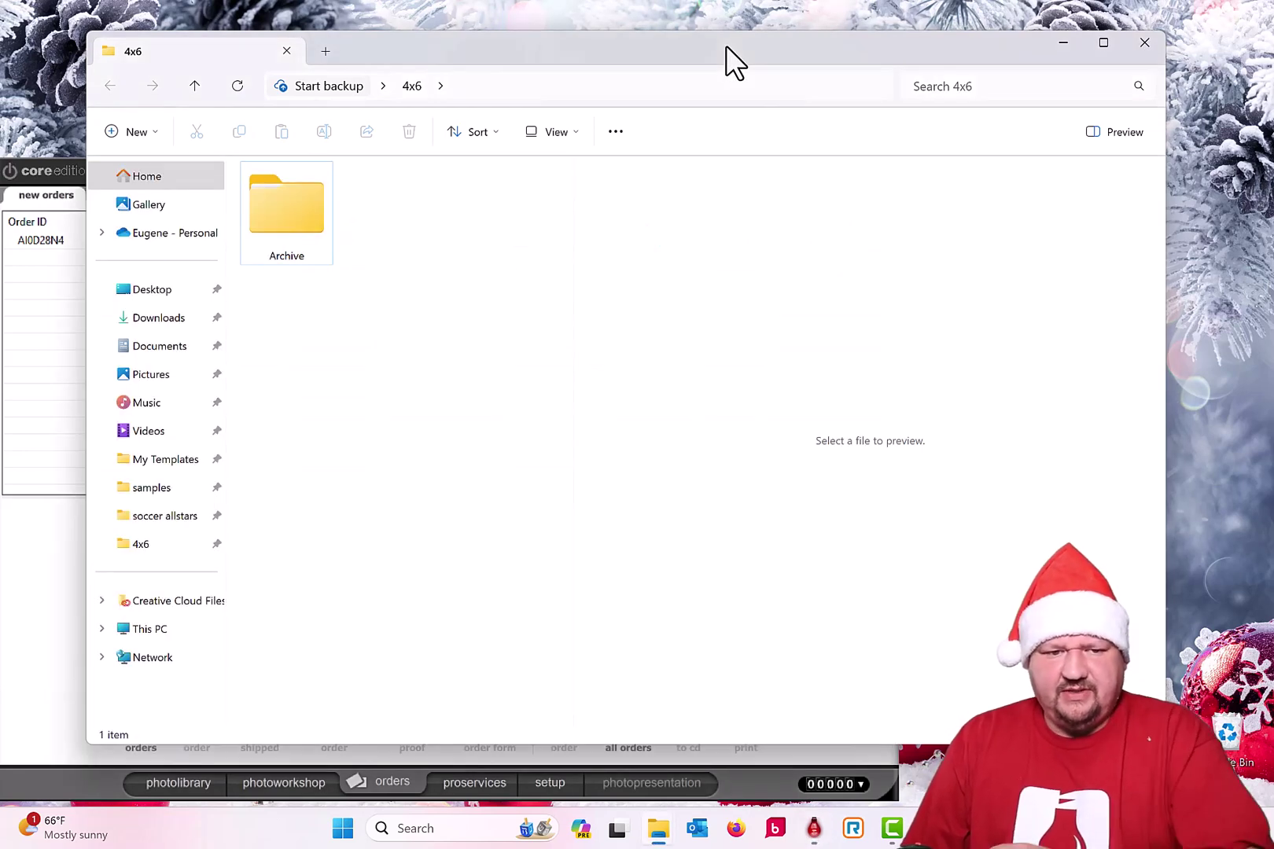
{"action": "left_click_drag", "start_coordinate": [489, 57], "coordinate": [884, 129]}
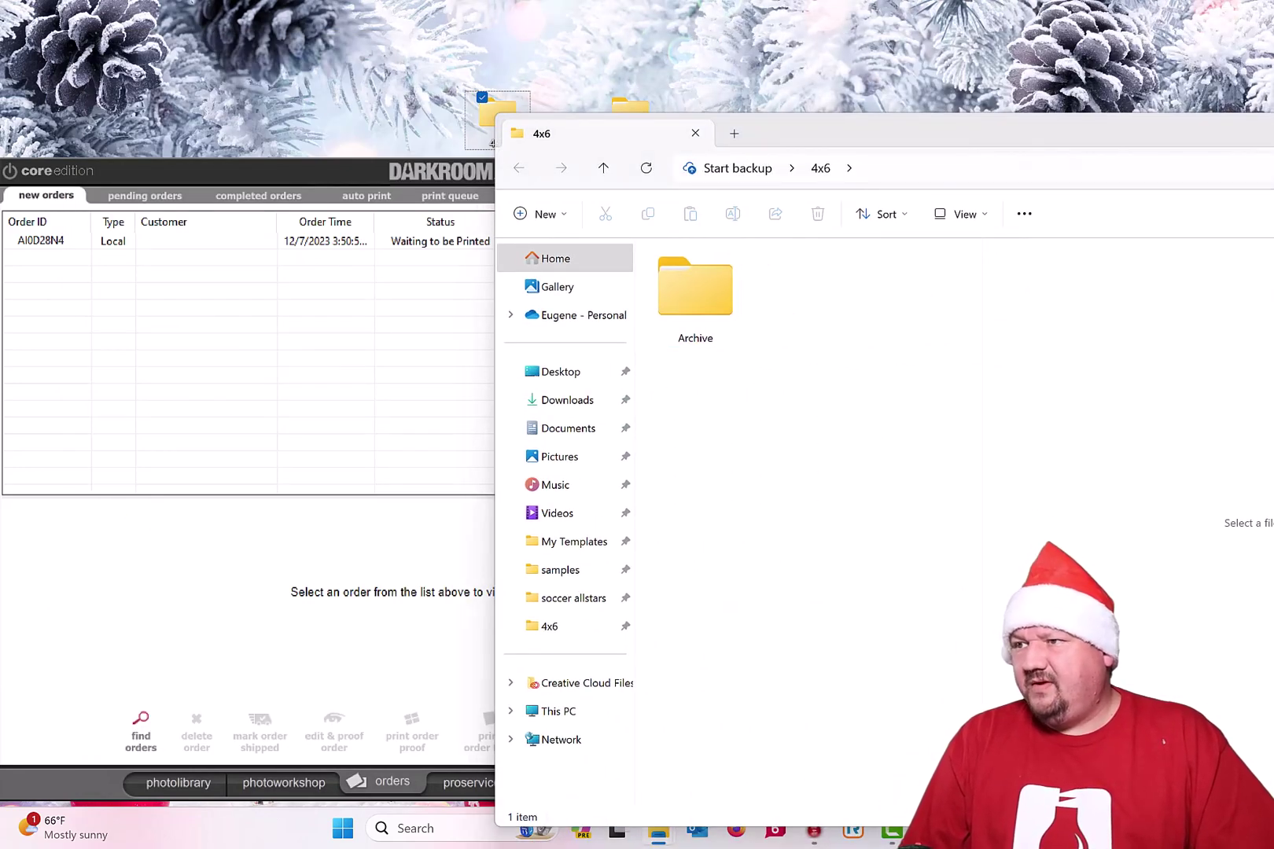
{"action": "left_click_drag", "start_coordinate": [1272, 468], "coordinate": [761, 506]}
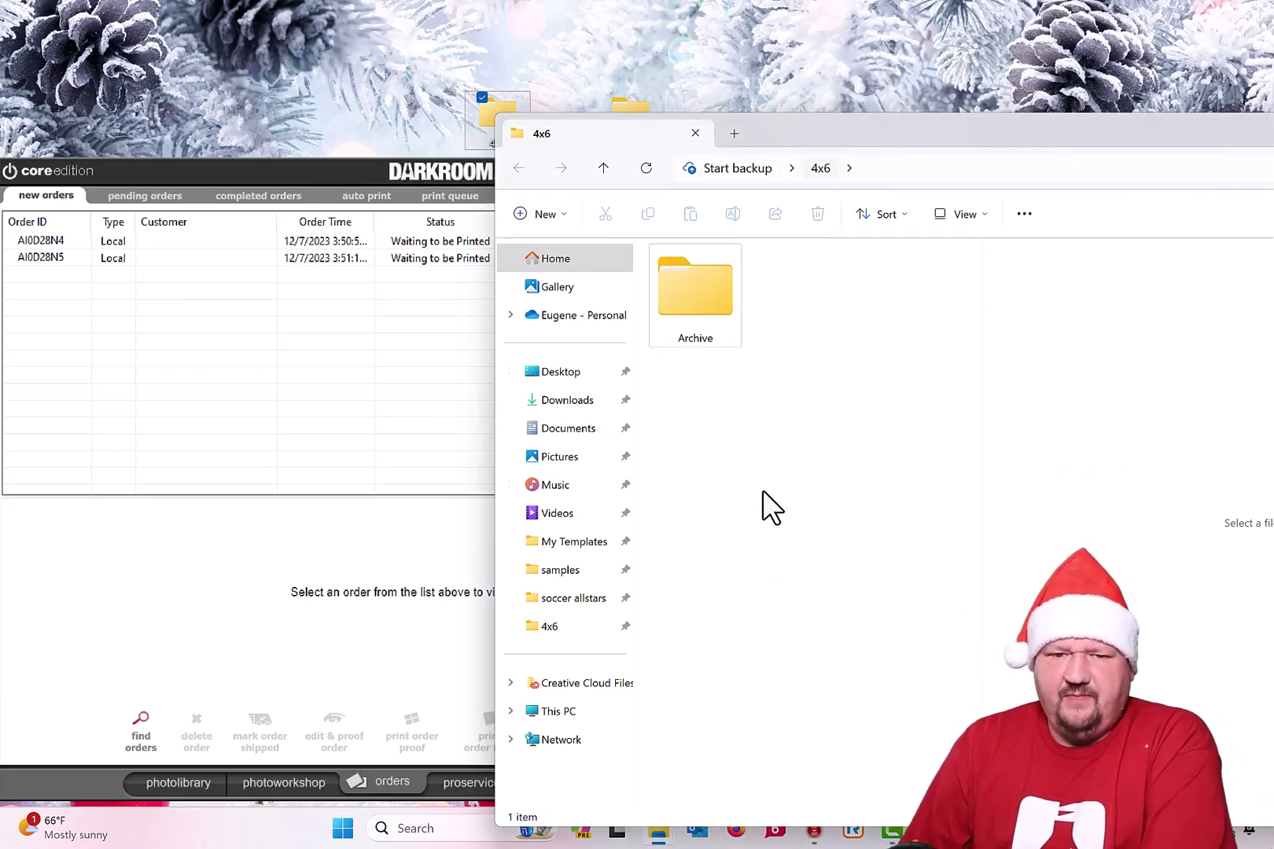
- Copy a photo into the desktop 5x7 folder and view the second order in Darkroom
{"action": "left_click", "coordinate": [627, 104]}
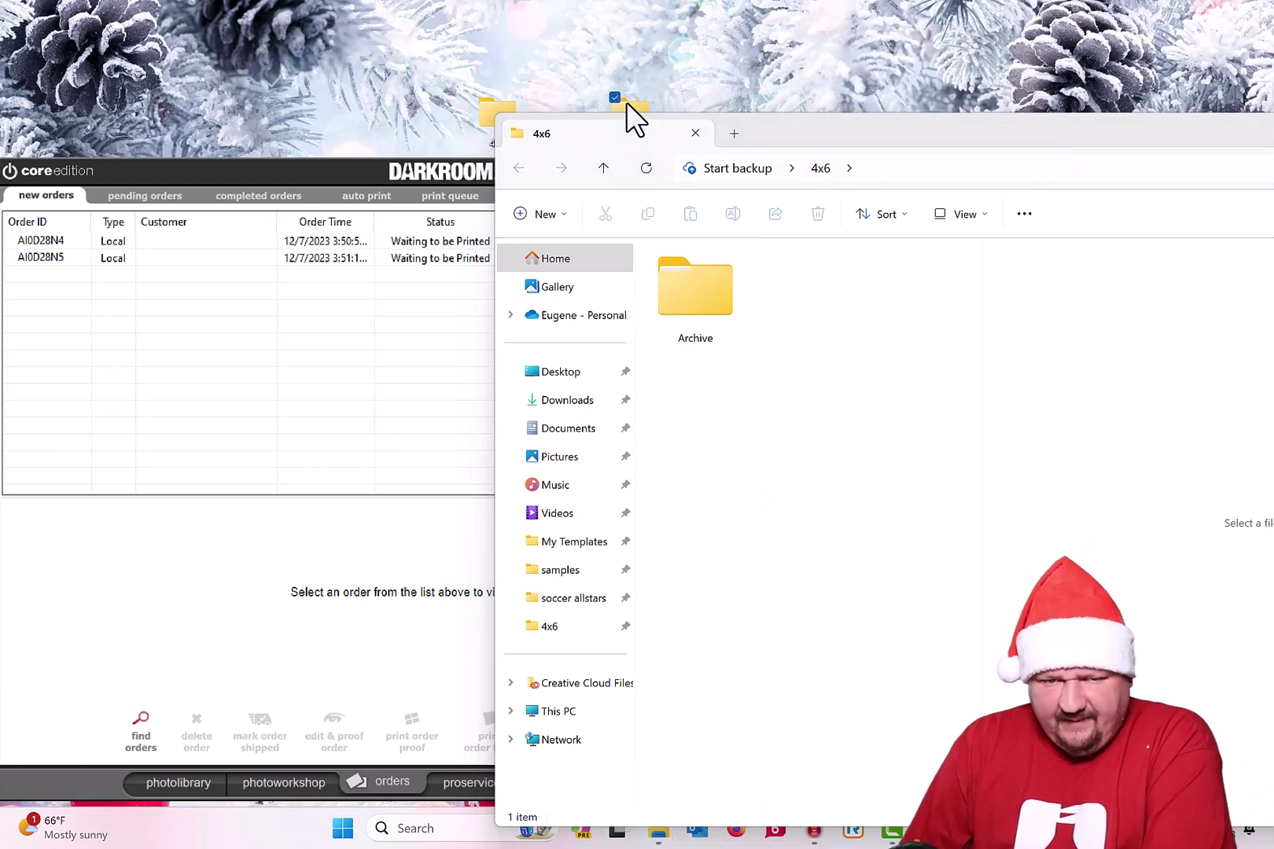
{"action": "double_click", "coordinate": [626, 101]}
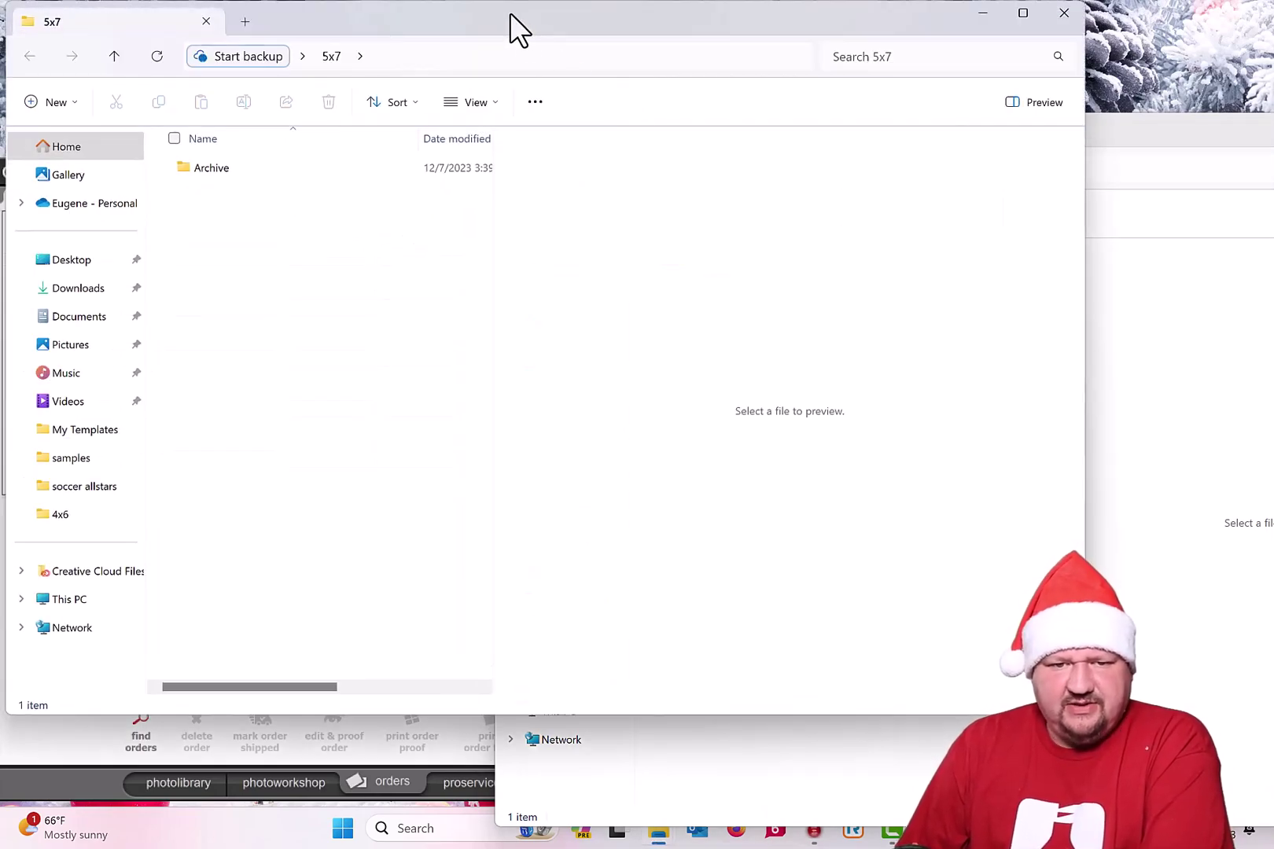
{"action": "left_click_drag", "start_coordinate": [511, 13], "coordinate": [949, 292]}
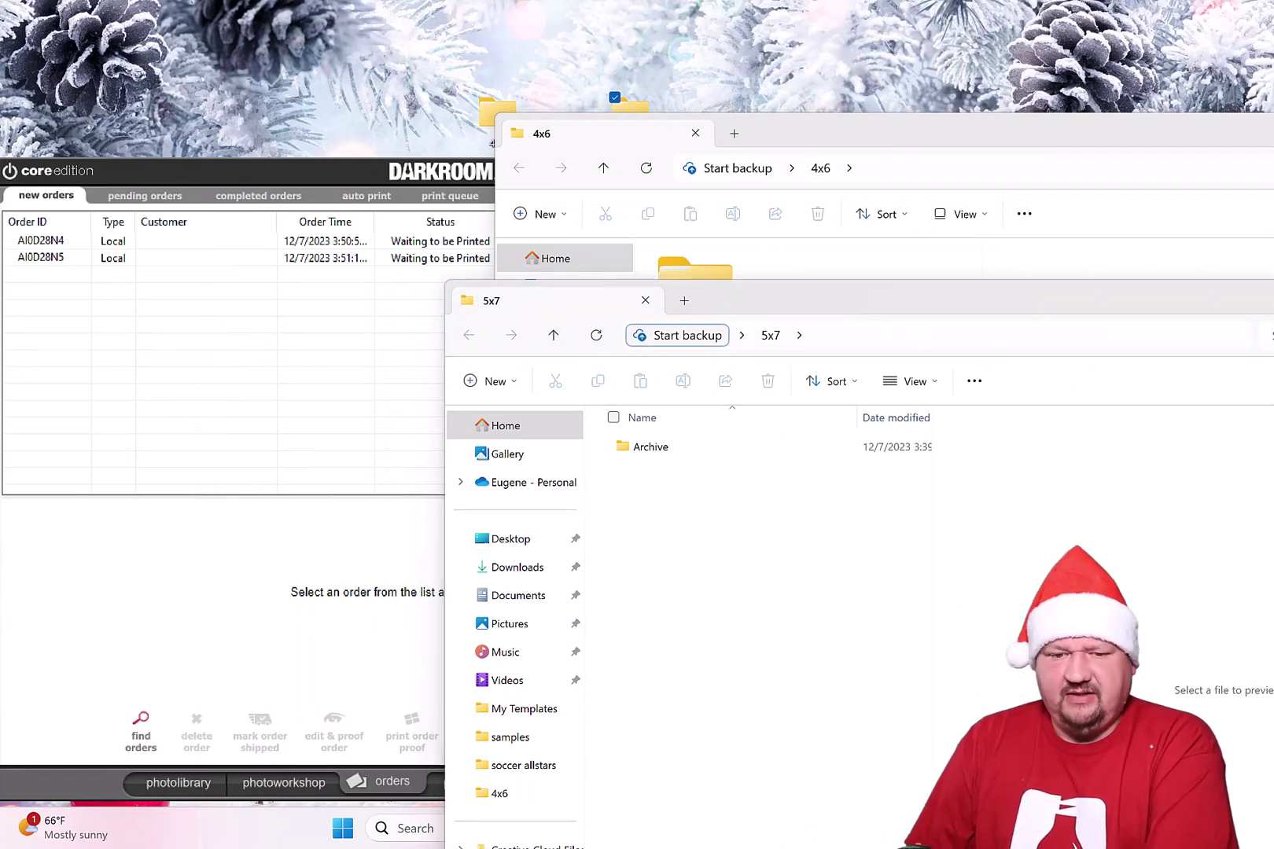
{"action": "left_click_drag", "start_coordinate": [659, 555], "coordinate": [668, 566]}
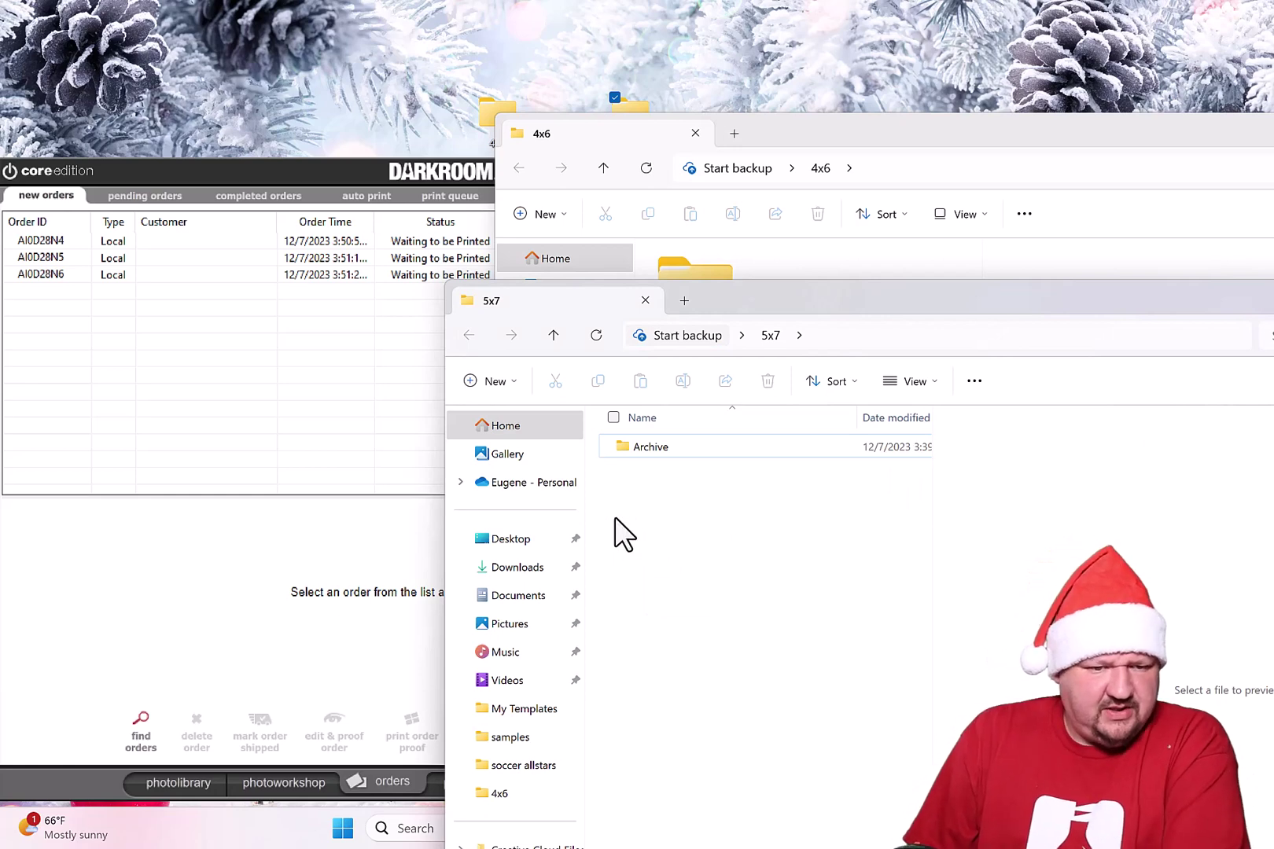
{"action": "left_click", "coordinate": [251, 172]}
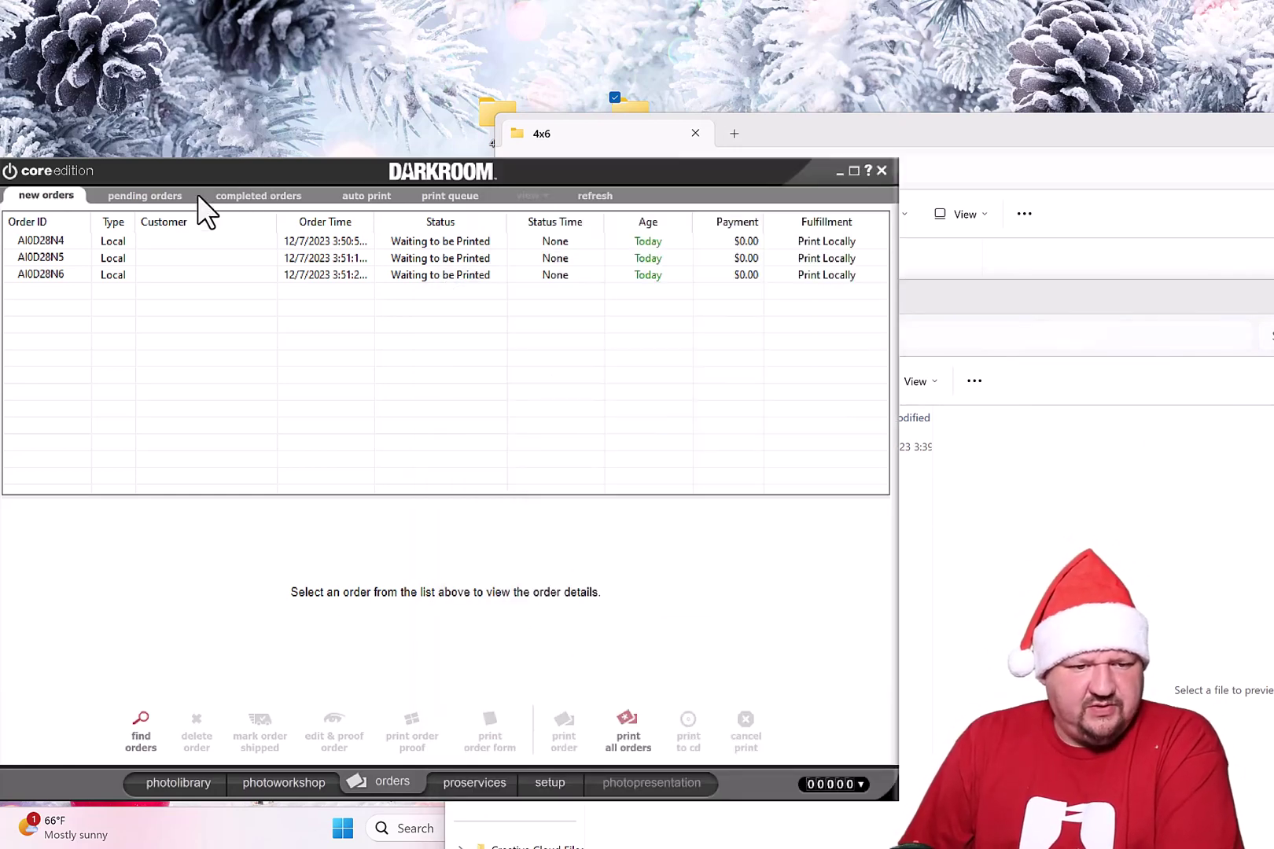
{"action": "left_click", "coordinate": [54, 258]}
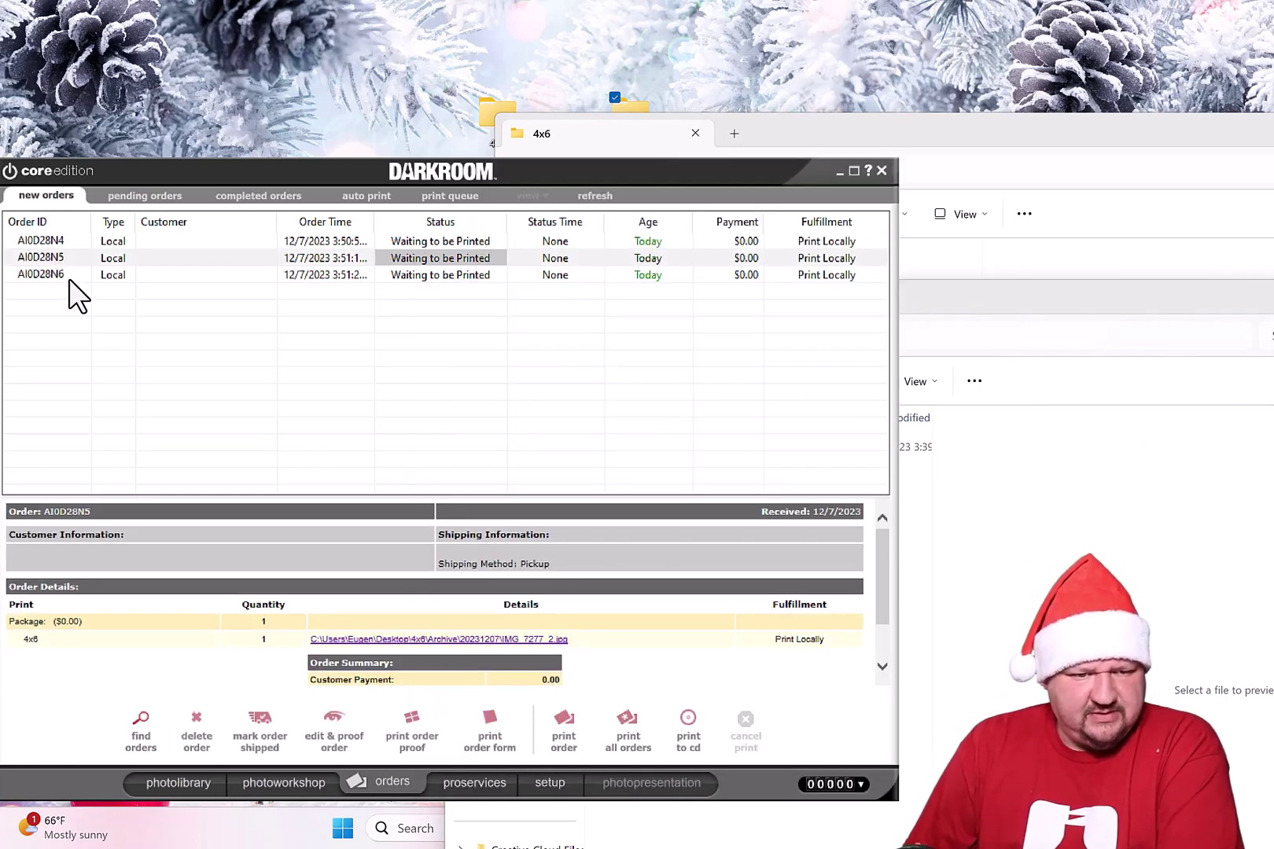
- Select order AI0D28N6 to see its single 5x7 print of santa with kids.jpeg
{"action": "left_click", "coordinate": [69, 277]}
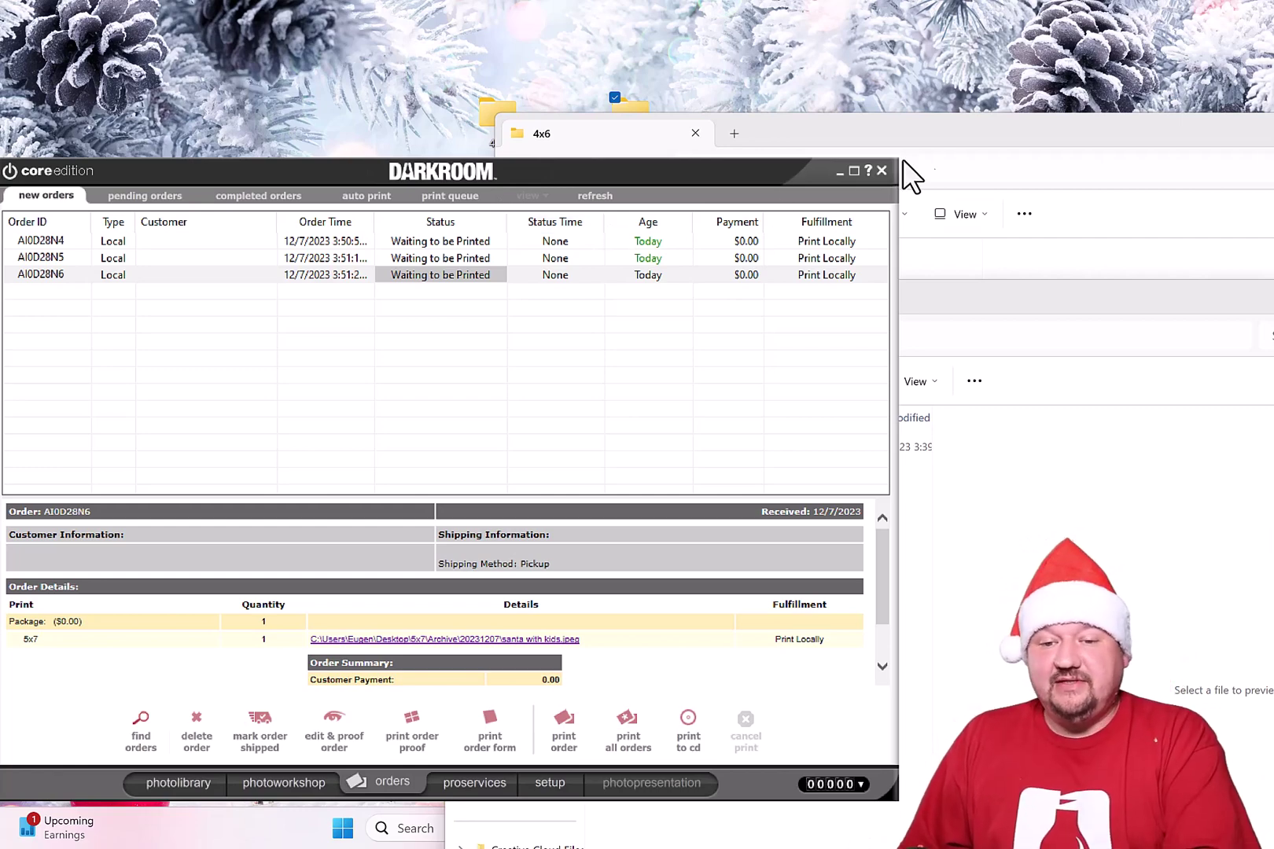
- Browse via This PC to the 4x6 folder on the Send to Print network drive
{"action": "left_click", "coordinate": [997, 138]}
{"action": "left_click_drag", "start_coordinate": [997, 125], "coordinate": [597, 60]}
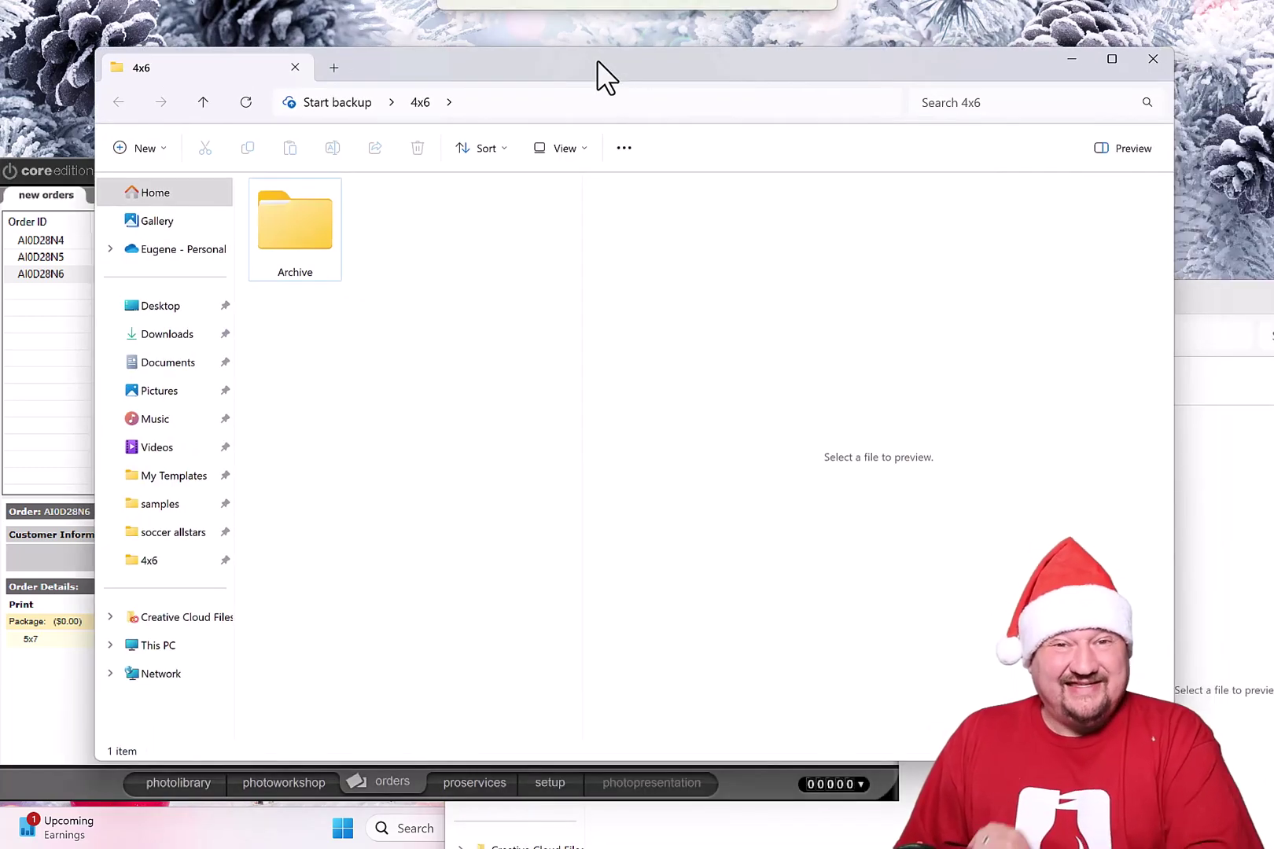
{"action": "left_click", "coordinate": [137, 646]}
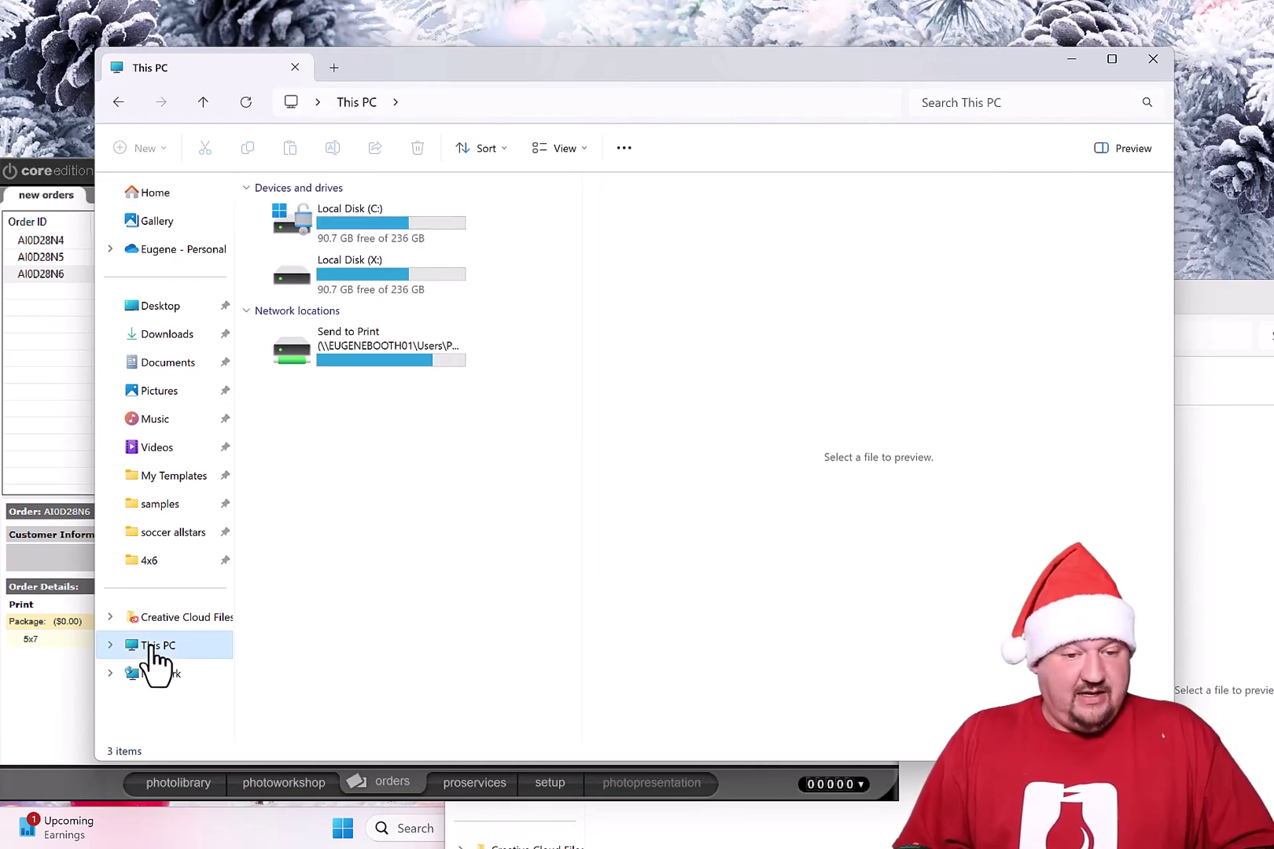
{"action": "double_click", "coordinate": [342, 337]}
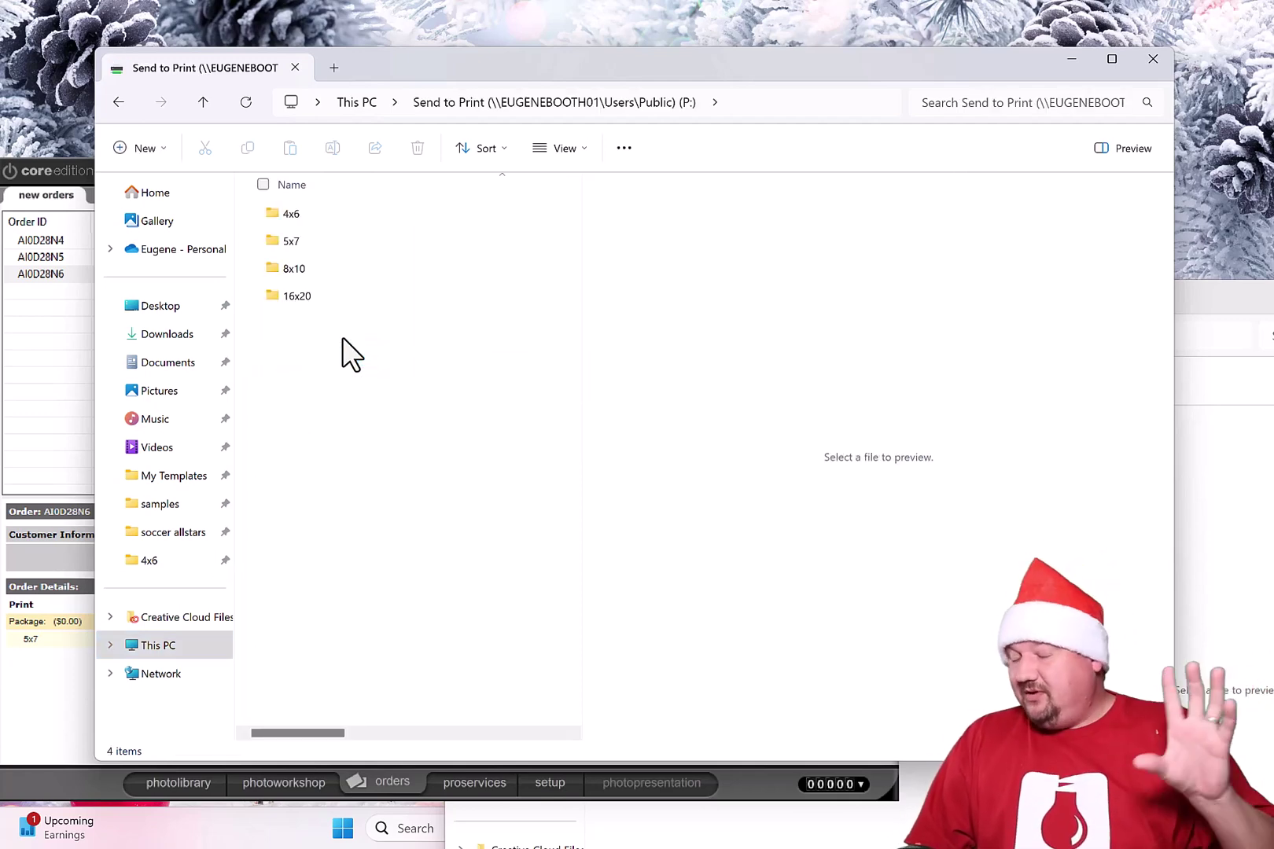
{"action": "double_click", "coordinate": [313, 219]}
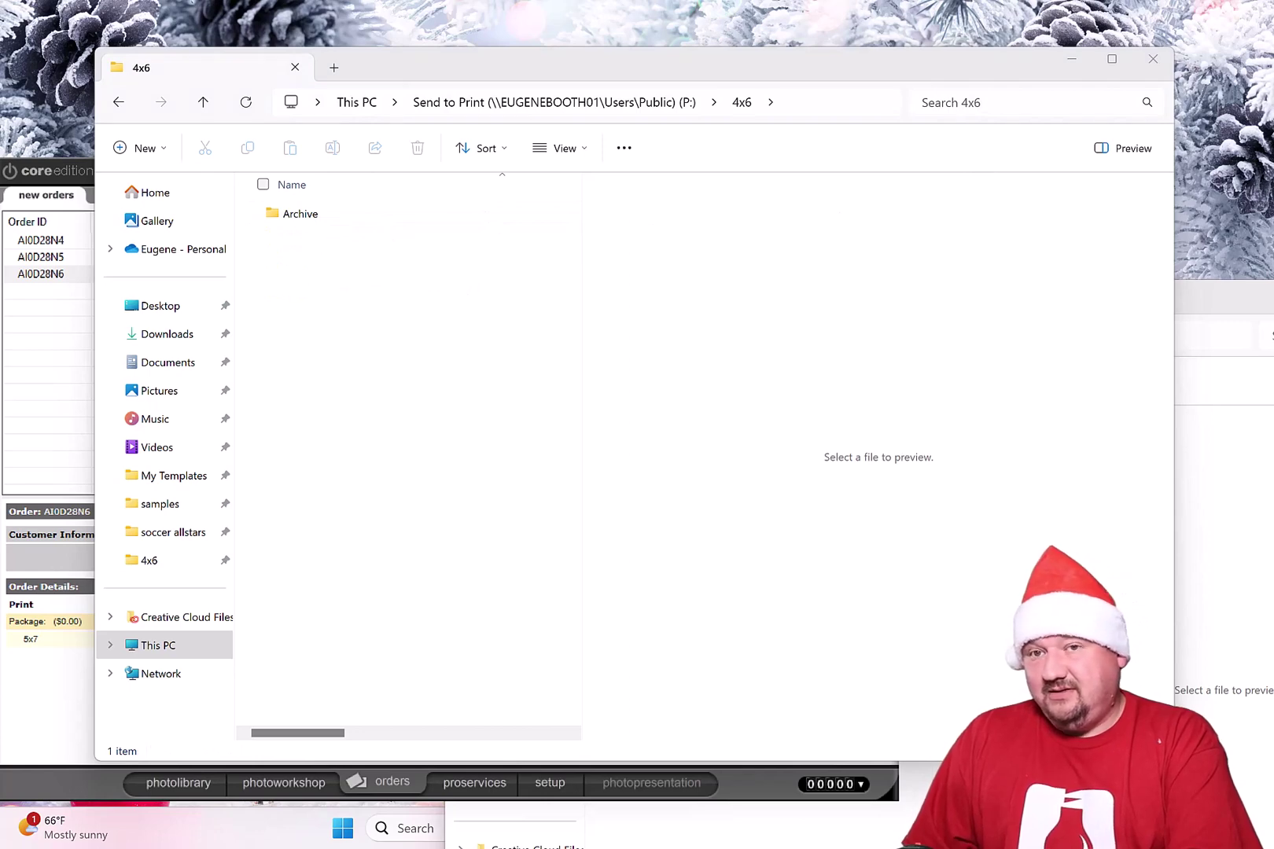
- Drag a desktop photo into the network drive's 4x6 folder
{"action": "left_click_drag", "start_coordinate": [598, 531], "coordinate": [394, 392]}
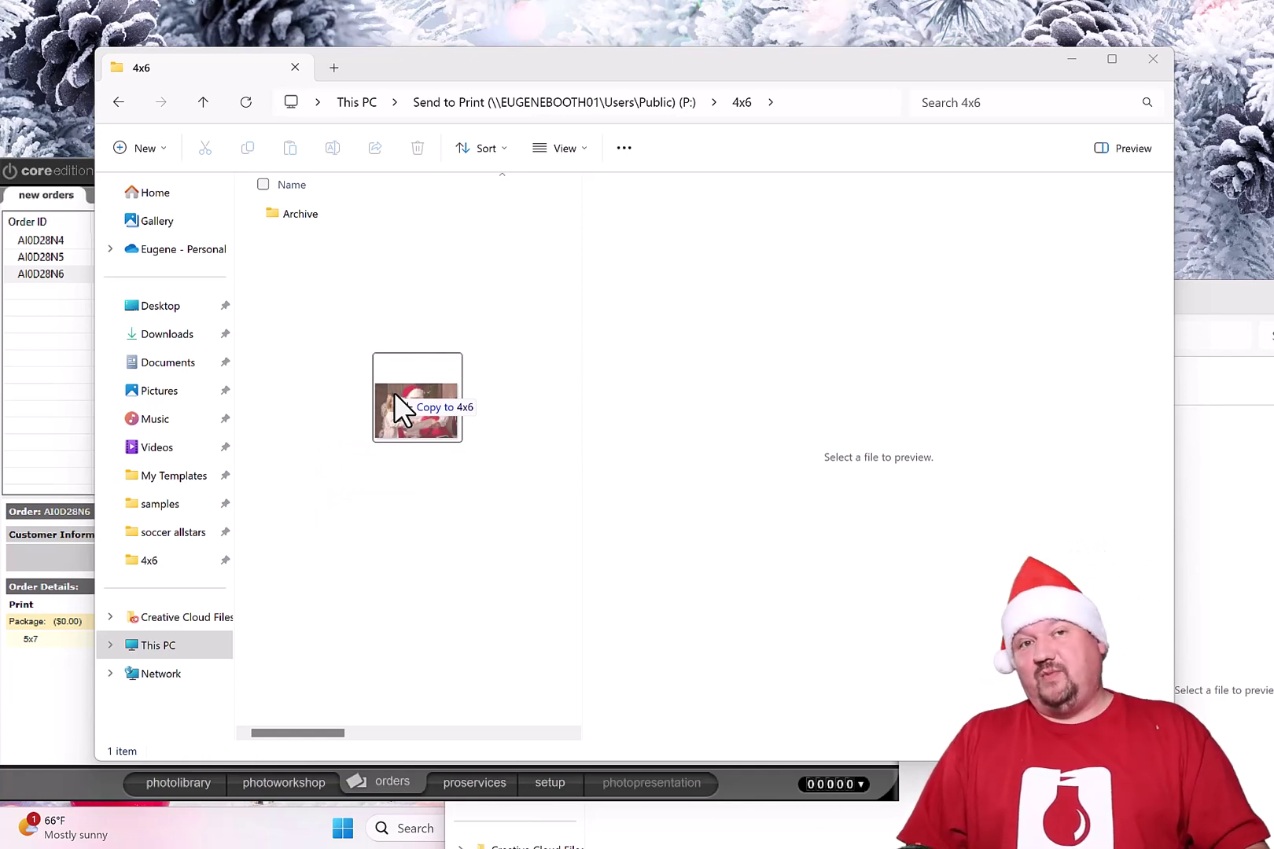
{"action": "left_click_drag", "start_coordinate": [394, 392], "coordinate": [394, 437]}
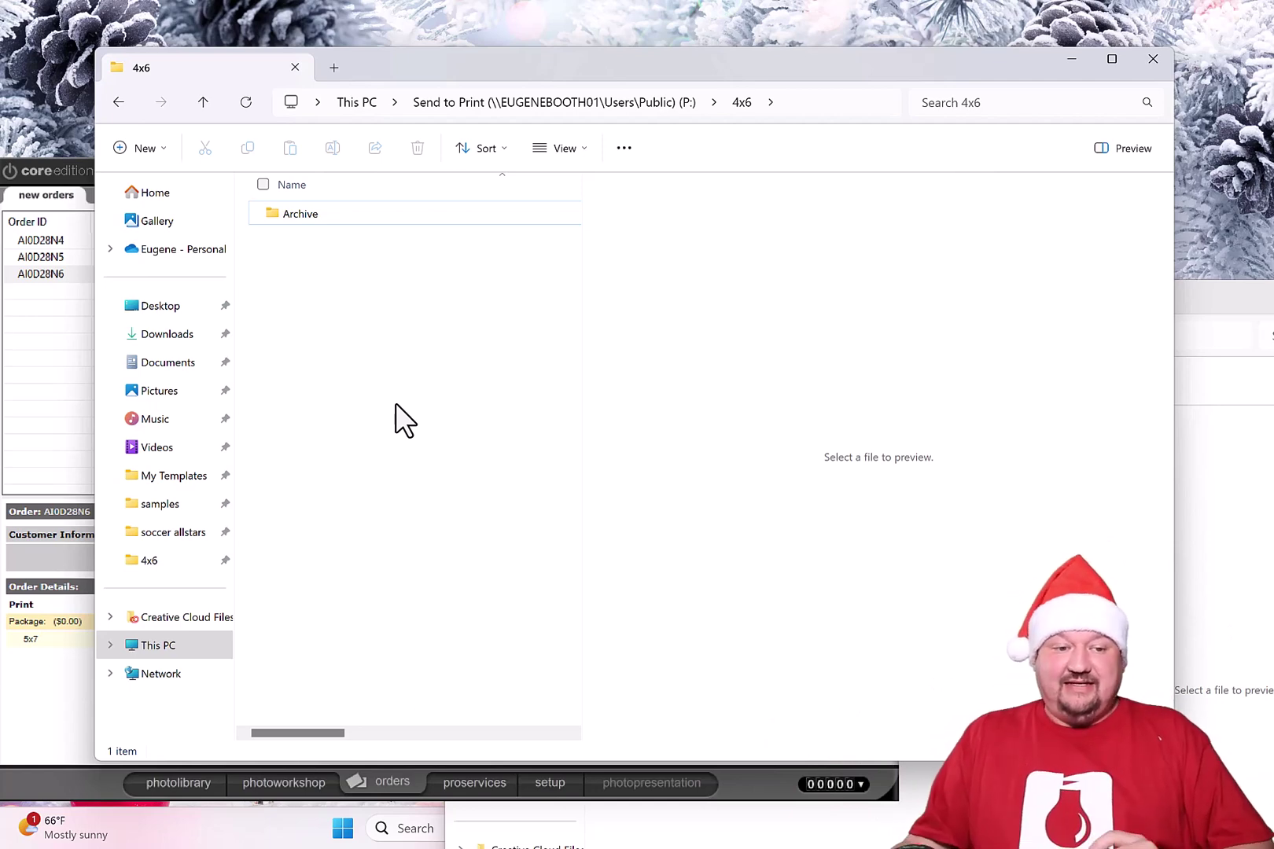
- Bring Darkroom's new-orders list, still holding three waiting orders, back to the front
{"action": "left_click", "coordinate": [25, 172]}
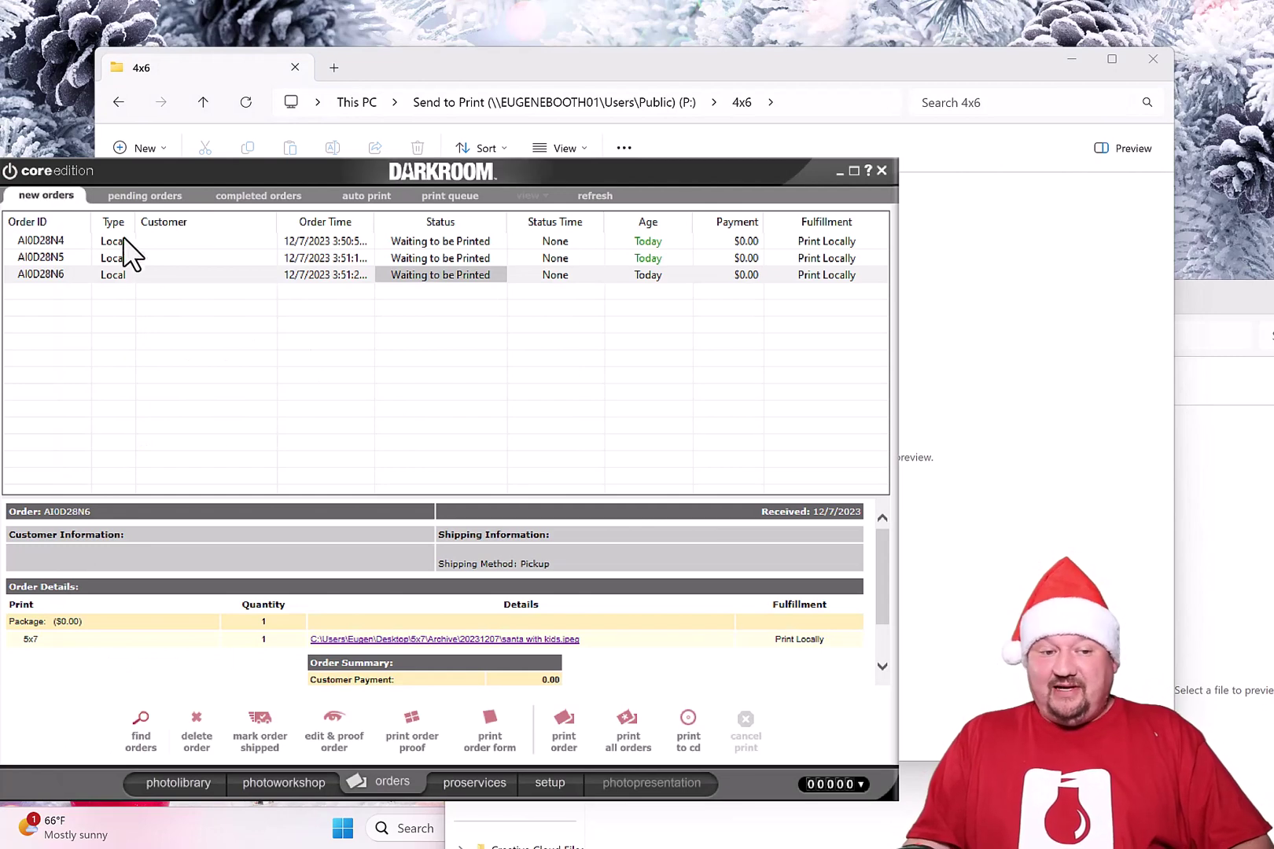